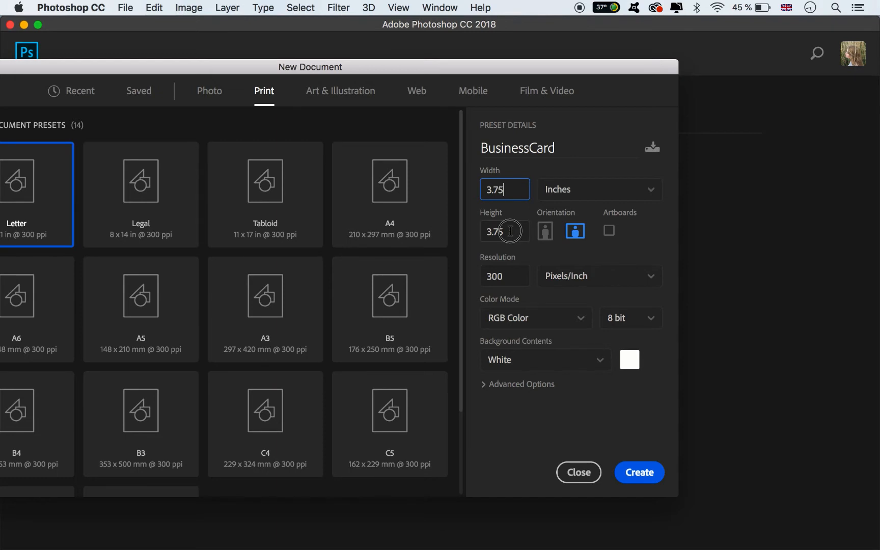
Set the new document's height to 2.25 inches and colour mode to CMYK Color, and create the document
left_click(509, 231)
type("2")
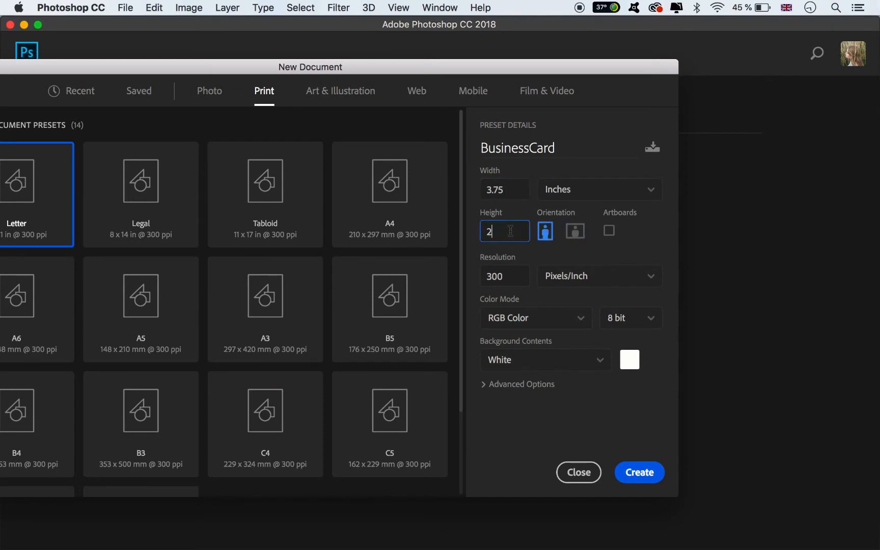
left_click(525, 320)
left_click(519, 416)
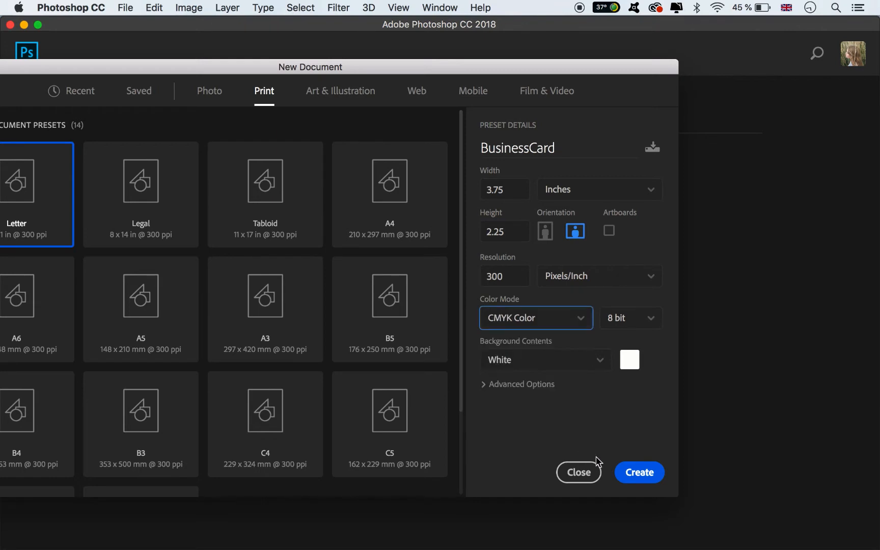
left_click(634, 477)
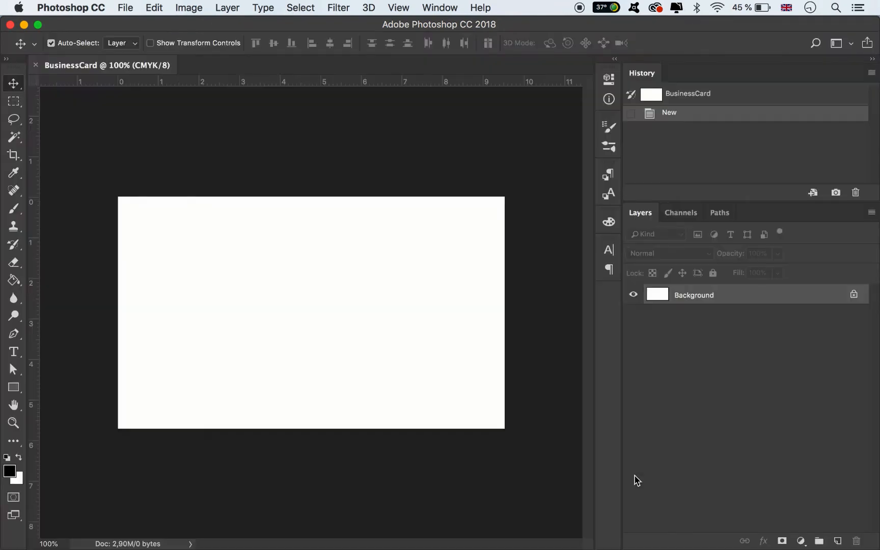
Unlock the background layer and add a white Solid Color fill layer above it
left_click(854, 294)
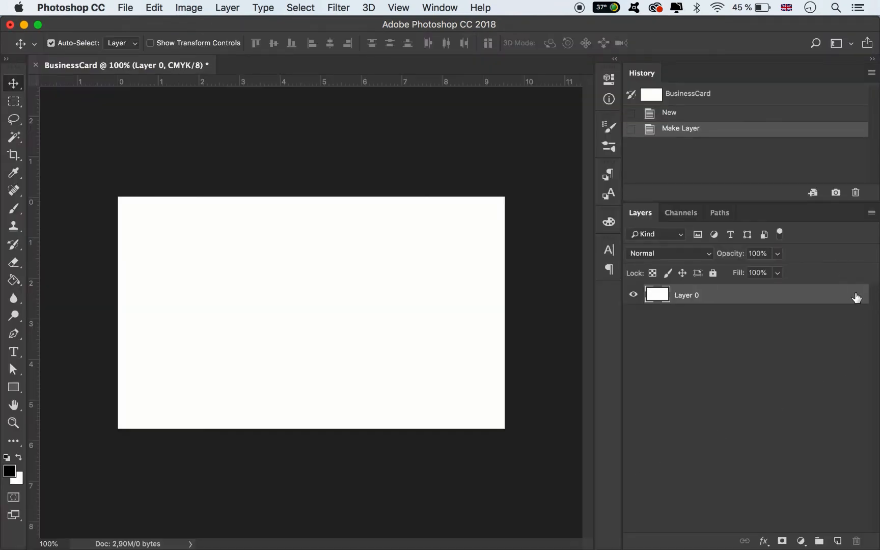
left_click(801, 540)
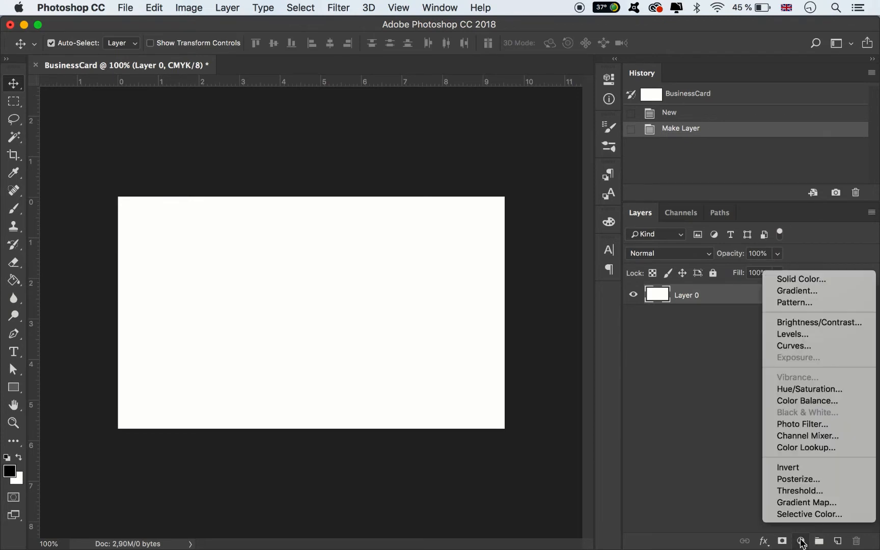
left_click(807, 280)
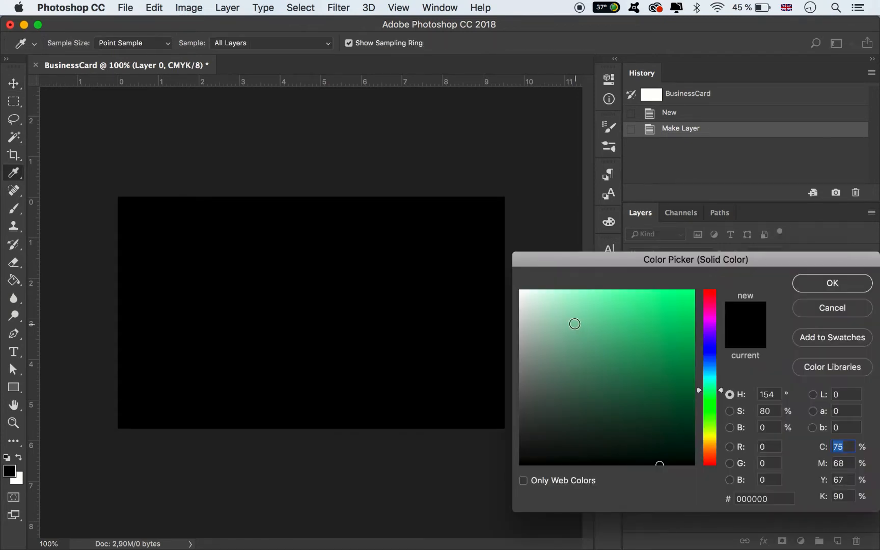
mouse_move(577, 323)
left_mouse_down()
mouse_move(472, 243)
mouse_move(497, 244)
left_mouse_up()
left_click(836, 288)
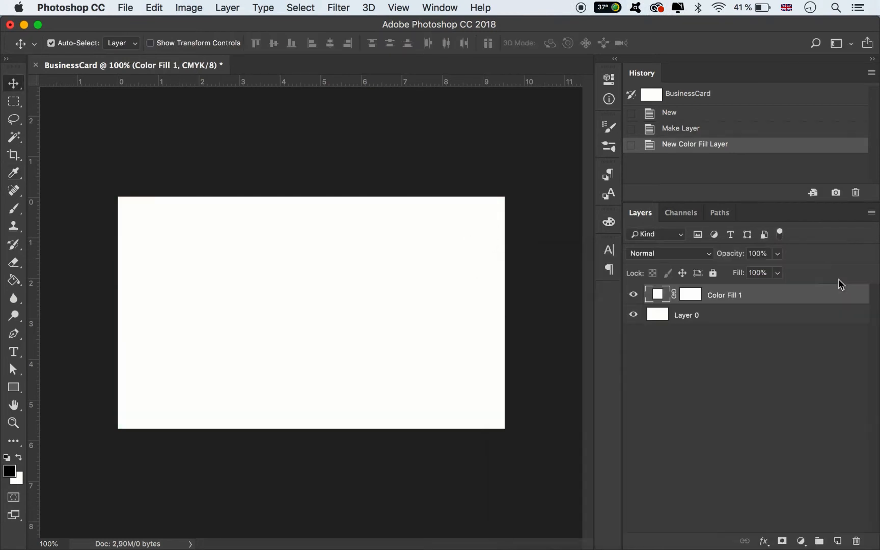
Delete Layer 0 and rename the colour fill layer as Background
left_click(715, 319)
key("Delete")
double_click(724, 294)
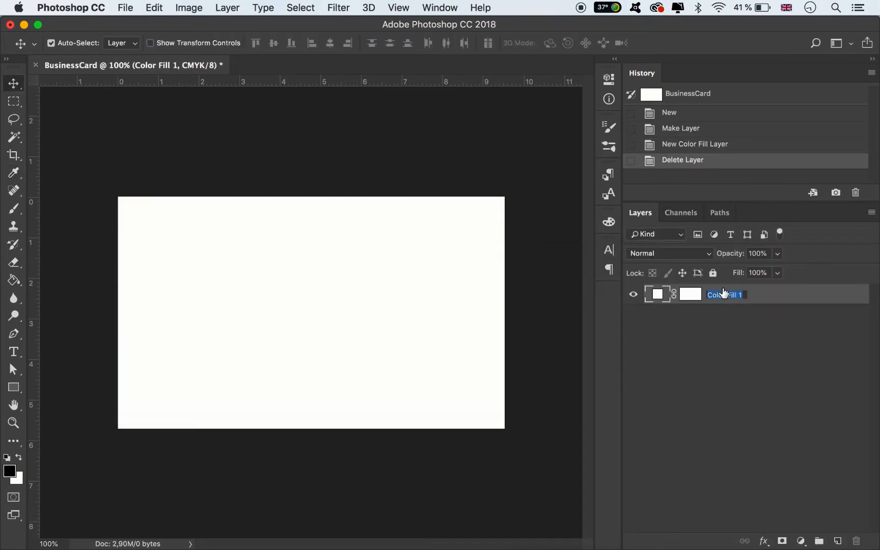
type("Background")
key("Return")
Delete the layer mask from the Background fill layer
left_click(688, 301)
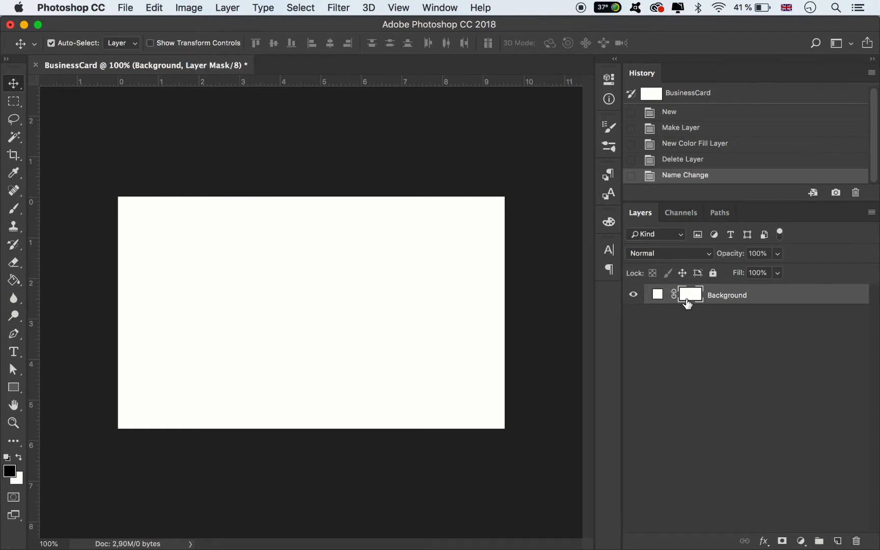
right_click(687, 301)
left_click(713, 325)
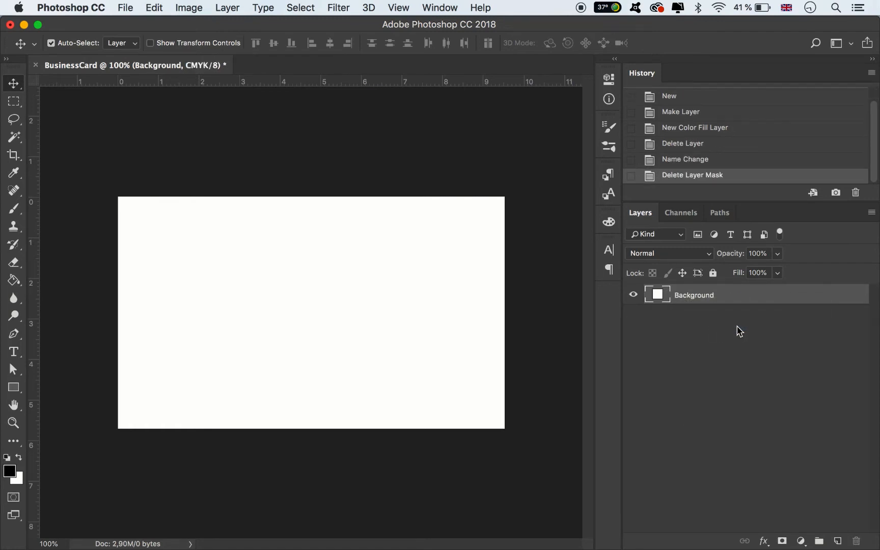
Create two layer groups above the Background layer and name the upper group Text
left_click(739, 332)
left_click(820, 540)
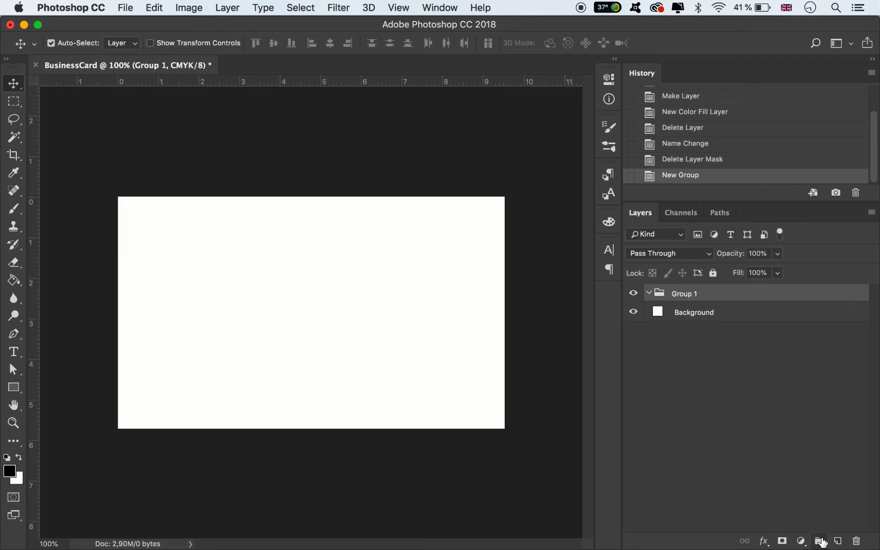
left_click(820, 539)
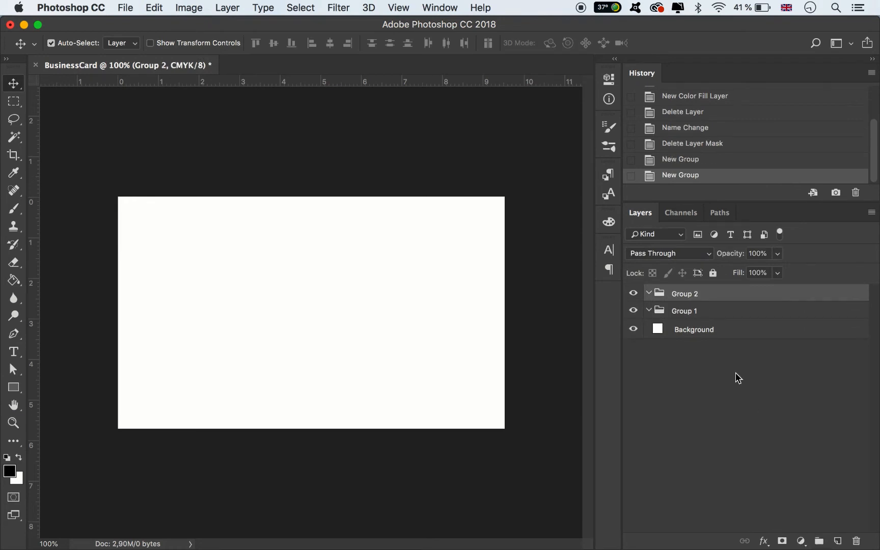
double_click(685, 293)
type("Text")
left_click(687, 396)
Colour-label the Text group orange and the group beneath it green
right_click(634, 295)
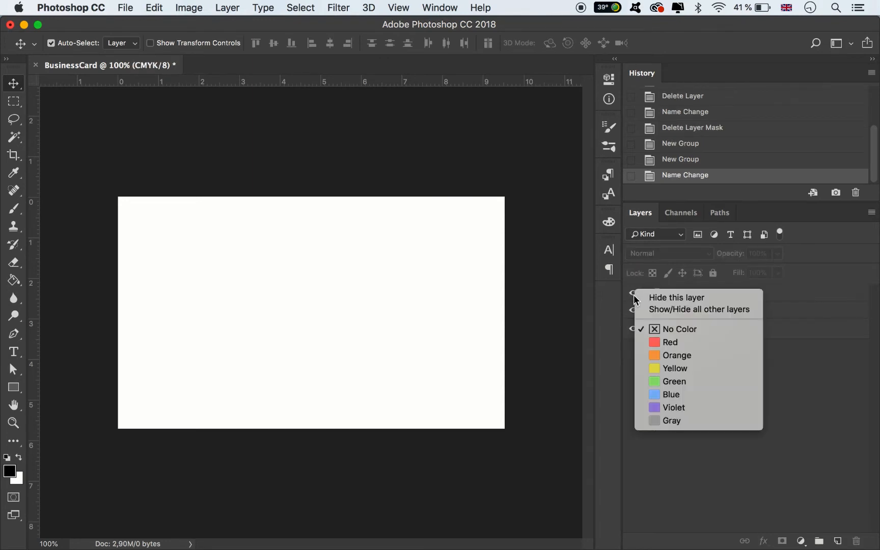
left_click(677, 355)
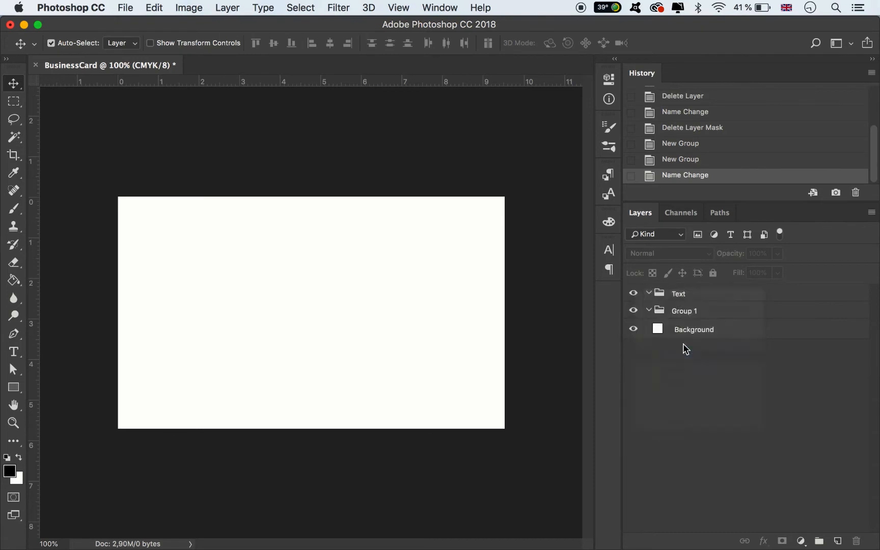
right_click(631, 316)
left_click(678, 400)
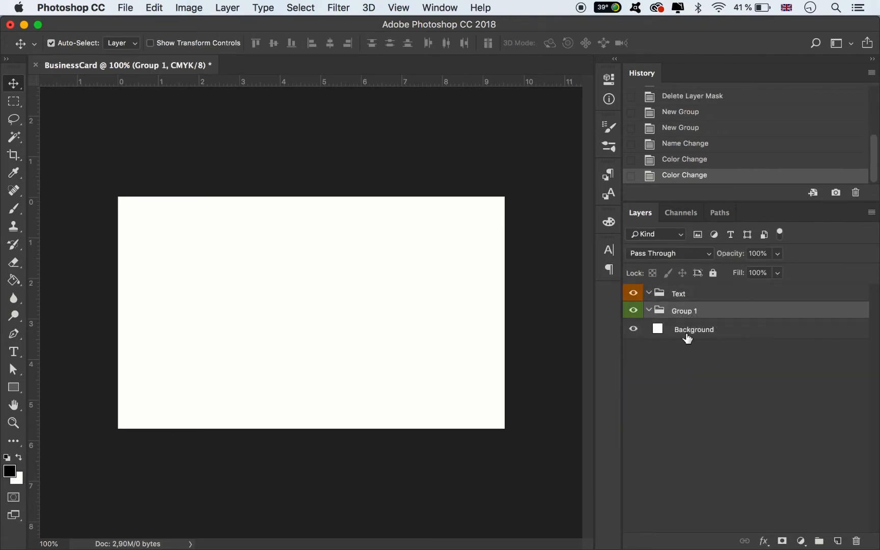
Rename the green-labelled group as Objects and deselect all layers
double_click(682, 310)
type("Objects")
key("Return")
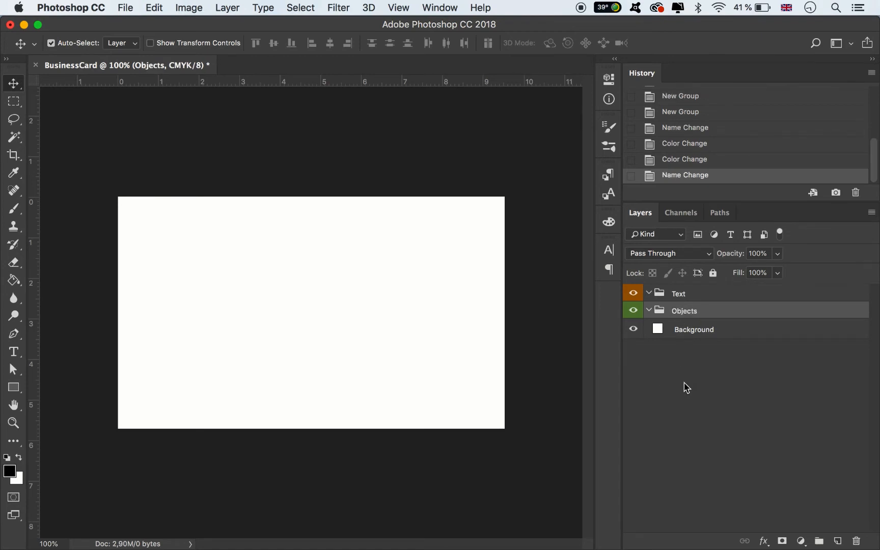
left_click(475, 158)
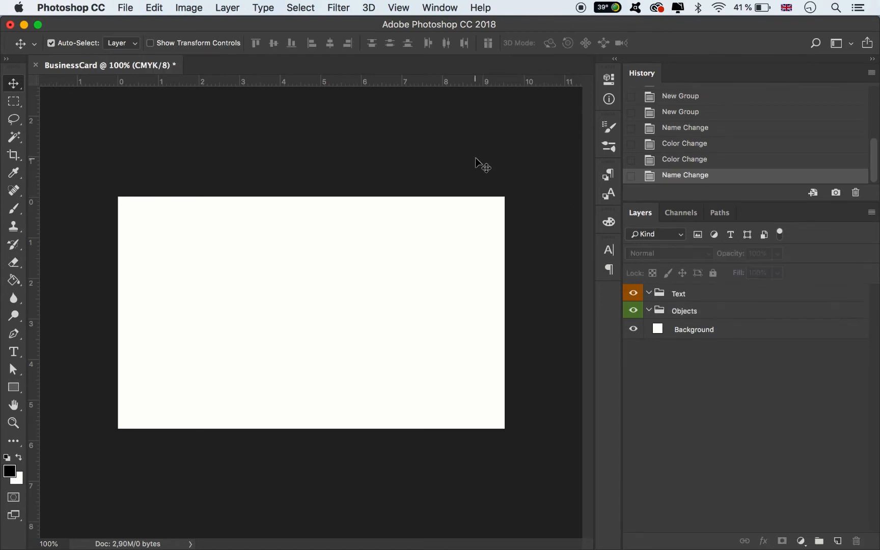
left_click(399, 7)
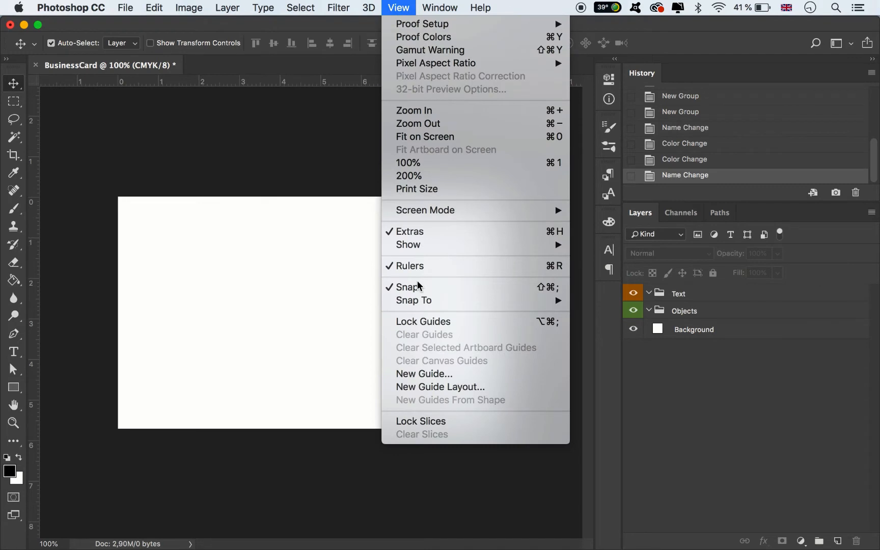
left_click(429, 374)
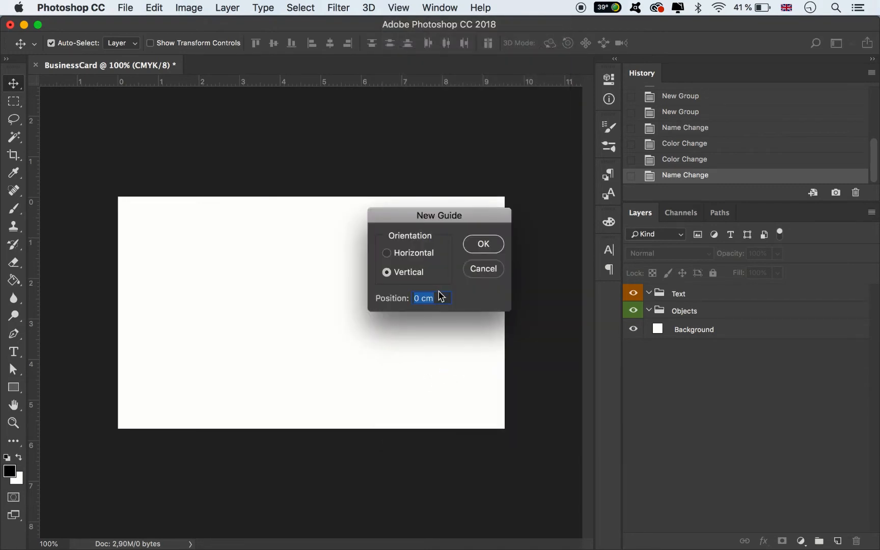
type("0")
key("Return")
left_click(576, 208)
left_click(489, 270)
Add a vertical guide at 0,125 in, just inside the card's left edge
left_click(398, 8)
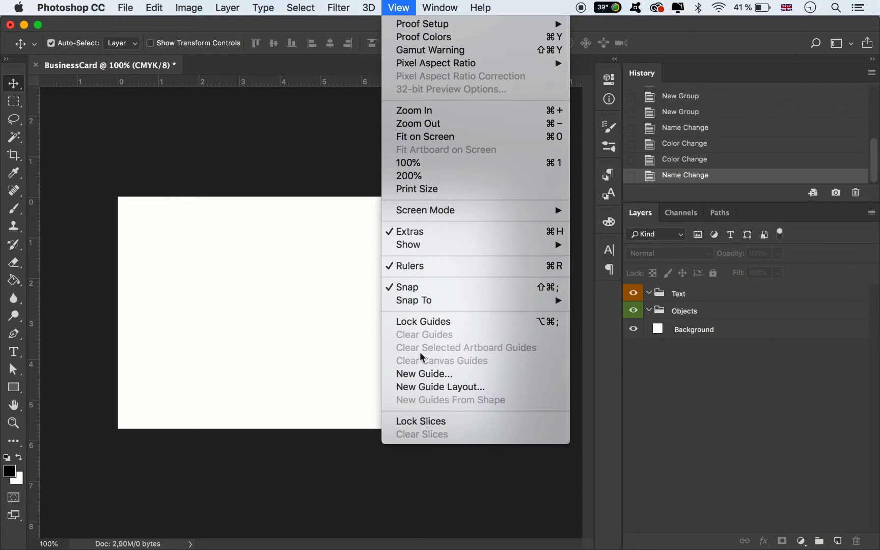
left_click(427, 374)
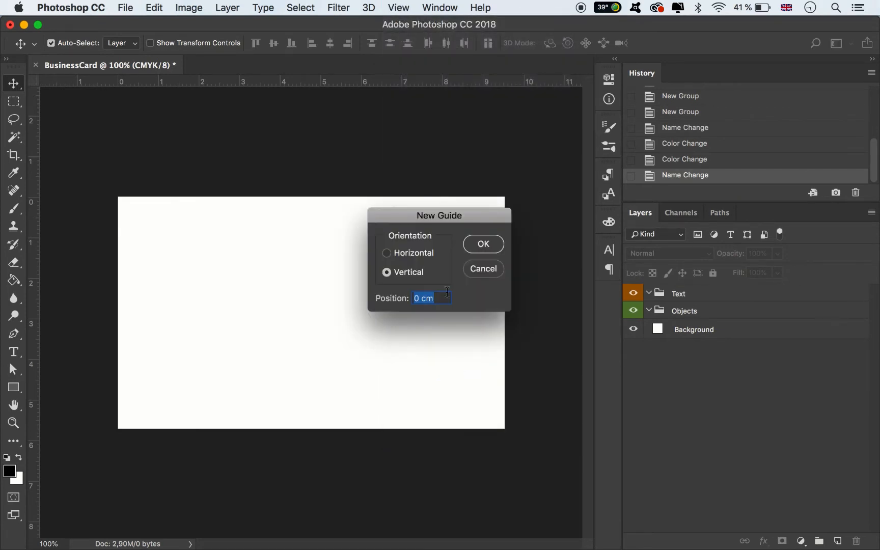
type("0,125 in")
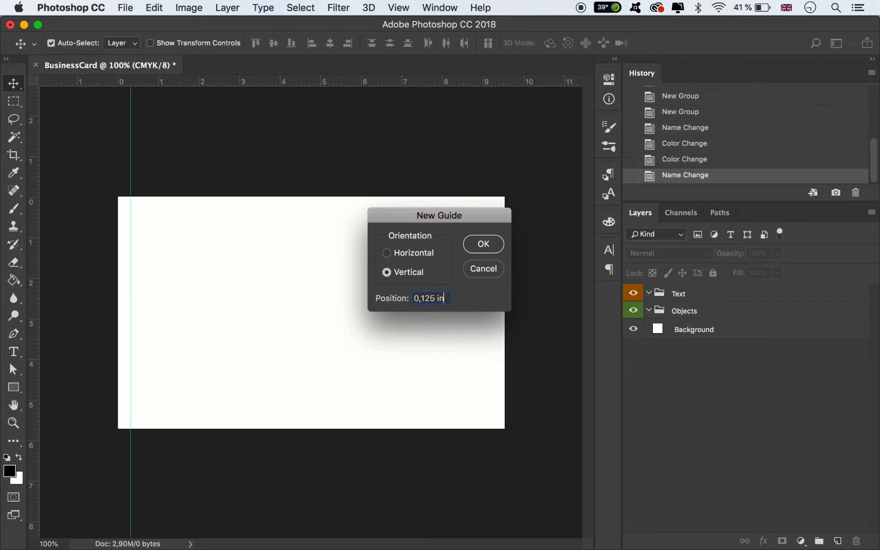
key("Return")
Add a vertical guide at 3,625 in, just inside the card's right edge
left_click(402, 9)
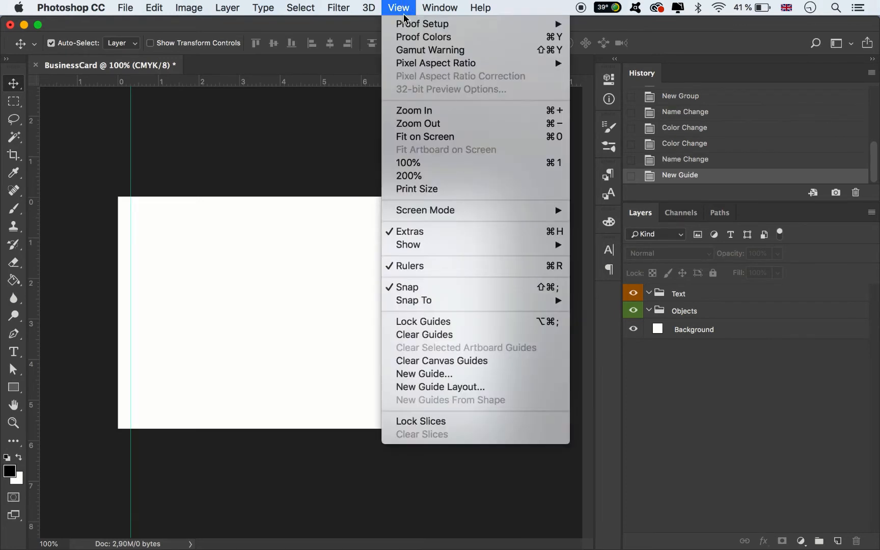
left_click(426, 374)
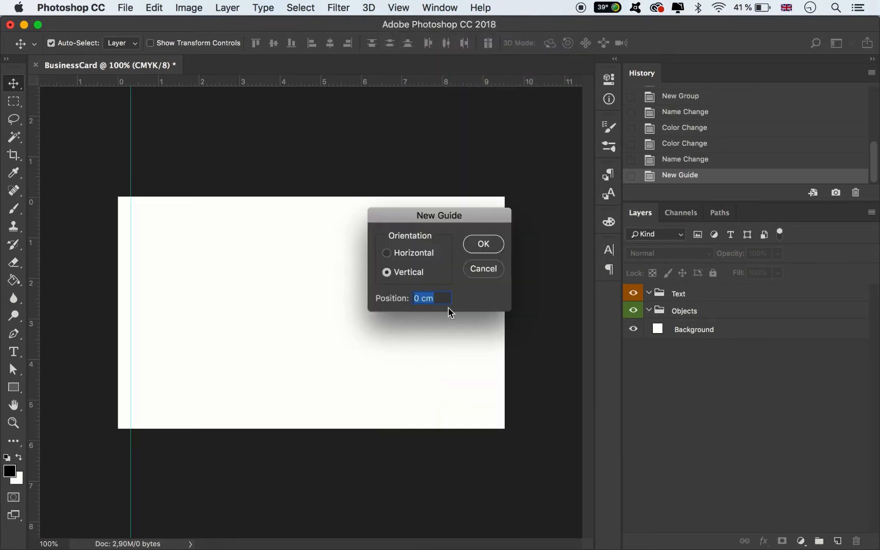
type("3,625 in")
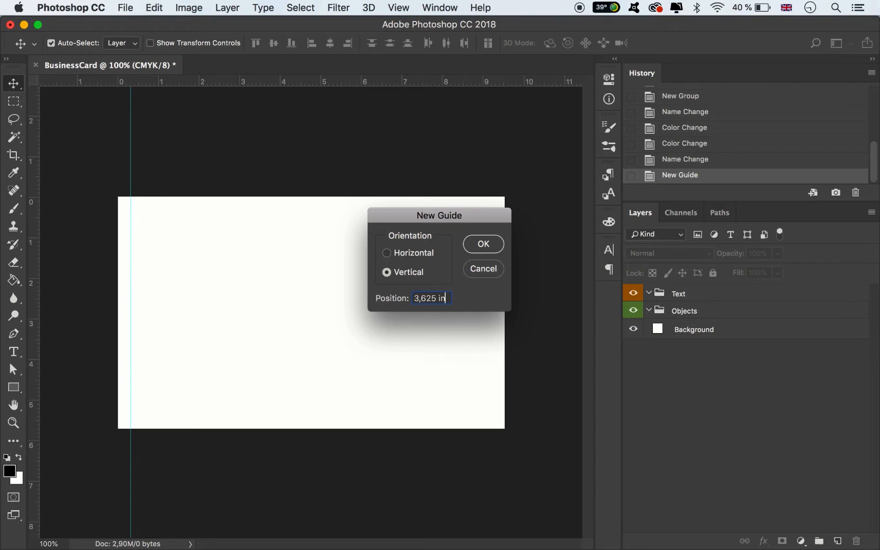
key("Return")
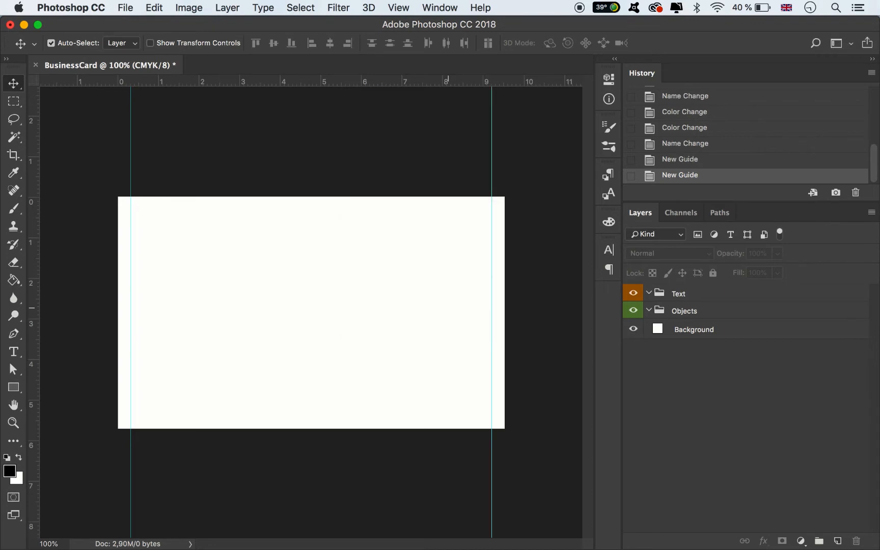
Add a horizontal guide just inside the card's top edge, with the same margin as the side guides
left_click(398, 7)
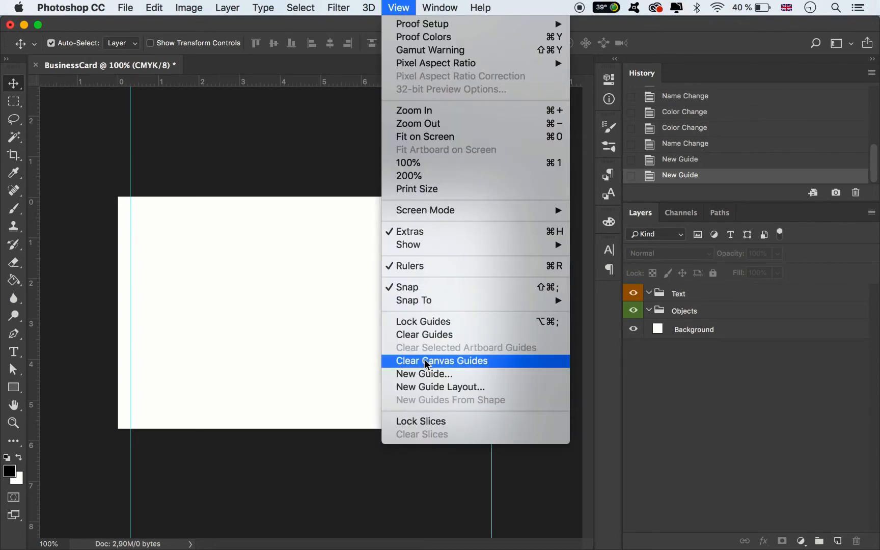
left_click(431, 374)
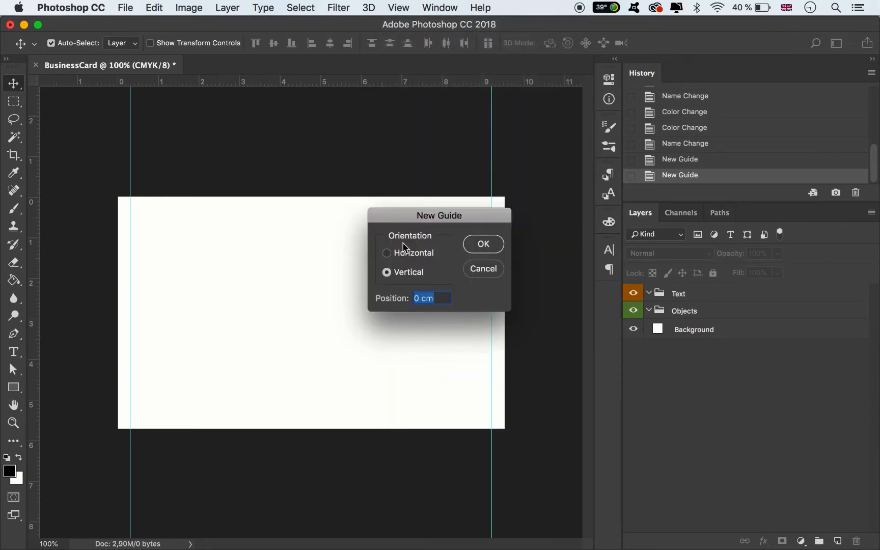
left_click(405, 253)
type("0")
key("Return")
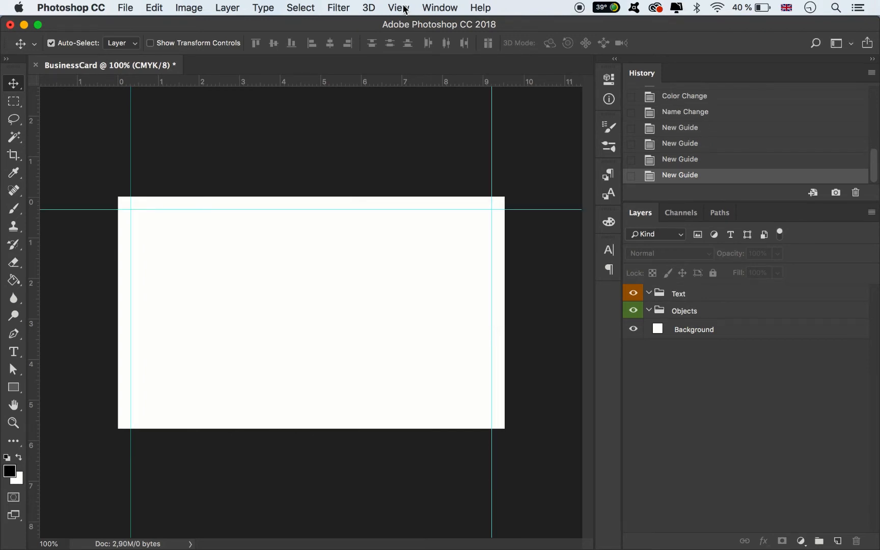
Add a horizontal guide just inside the card's bottom edge, with the same margin as the other guides
left_click(398, 7)
left_click(431, 373)
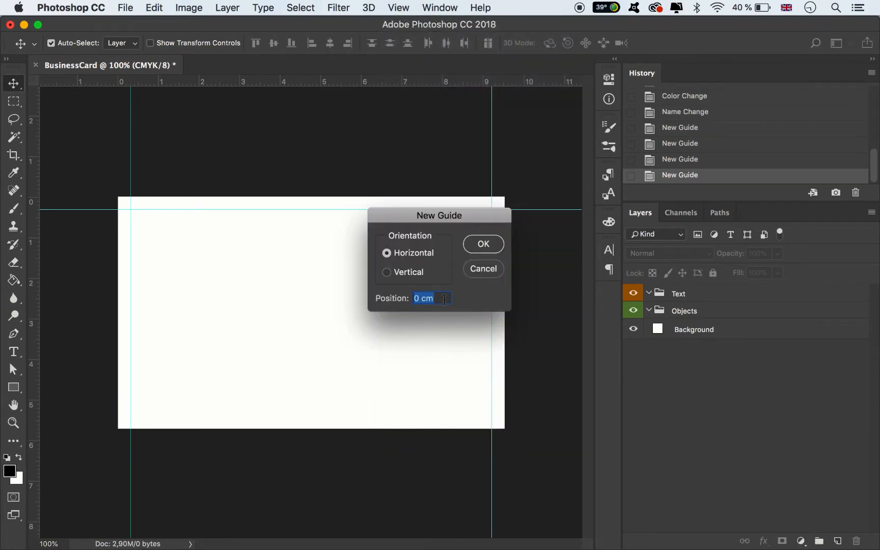
type("2,125")
key("Return")
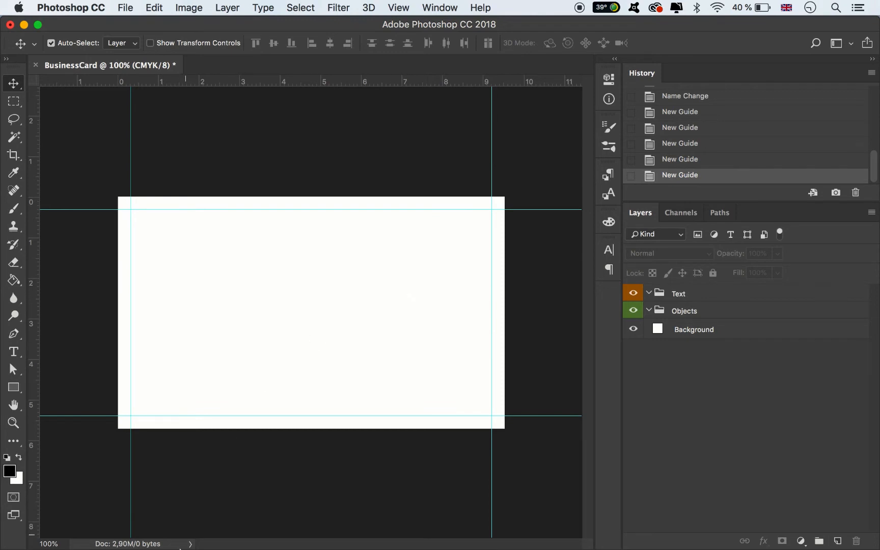
Place the Fishes image in the document and enlarge it to about 24% so it covers the whole card
left_click(134, 528)
left_click_drag(130, 498, 383, 315)
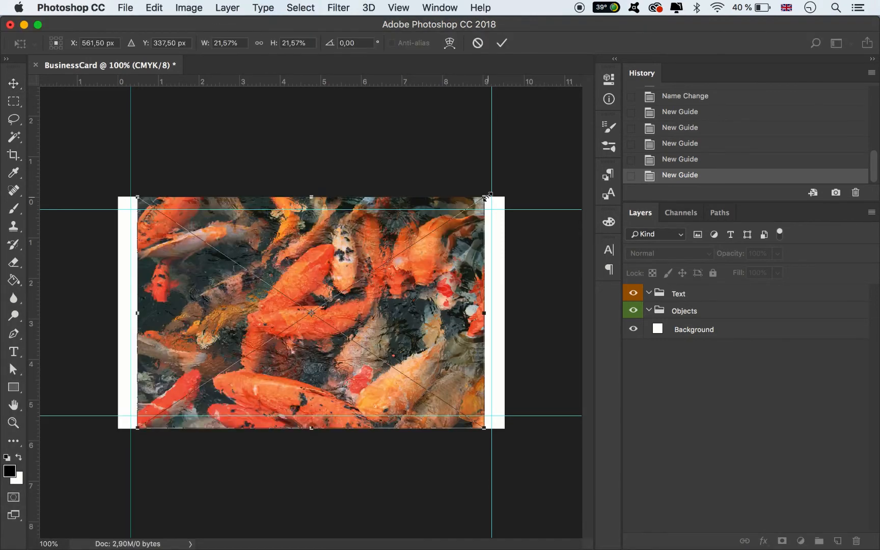
left_click_drag(484, 196, 507, 186)
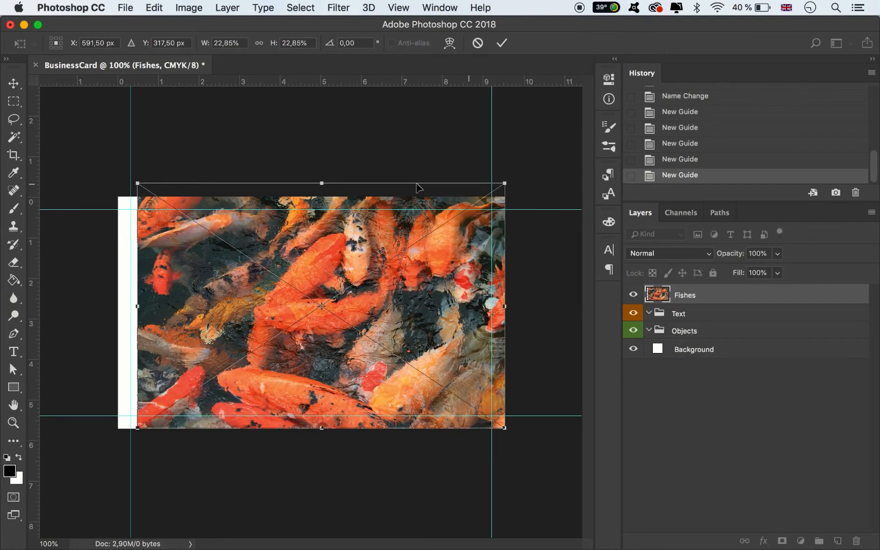
left_click_drag(137, 183, 116, 170)
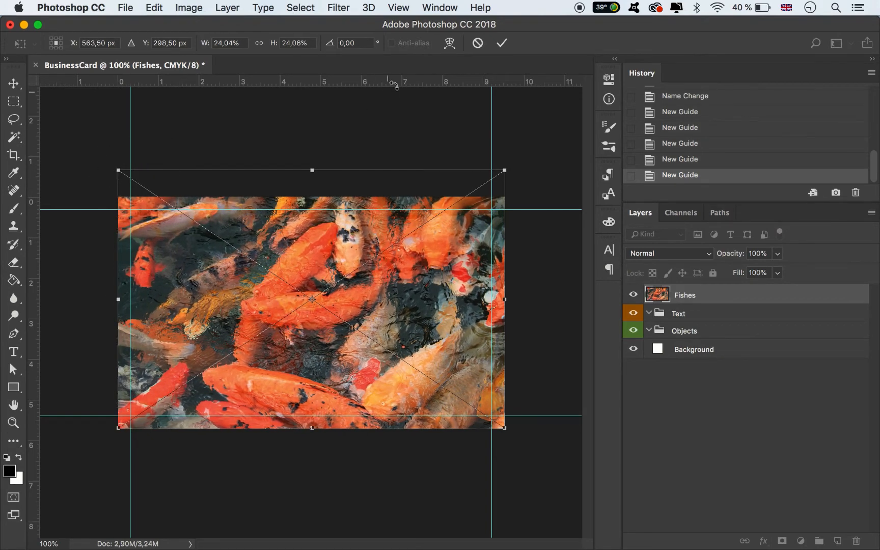
left_click(502, 42)
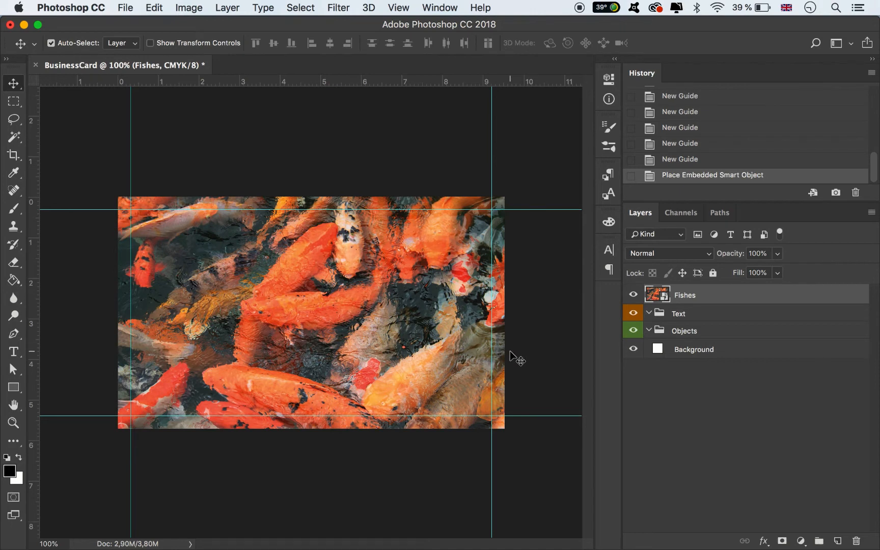
Move the Fishes layer into the Objects group
left_click(538, 335)
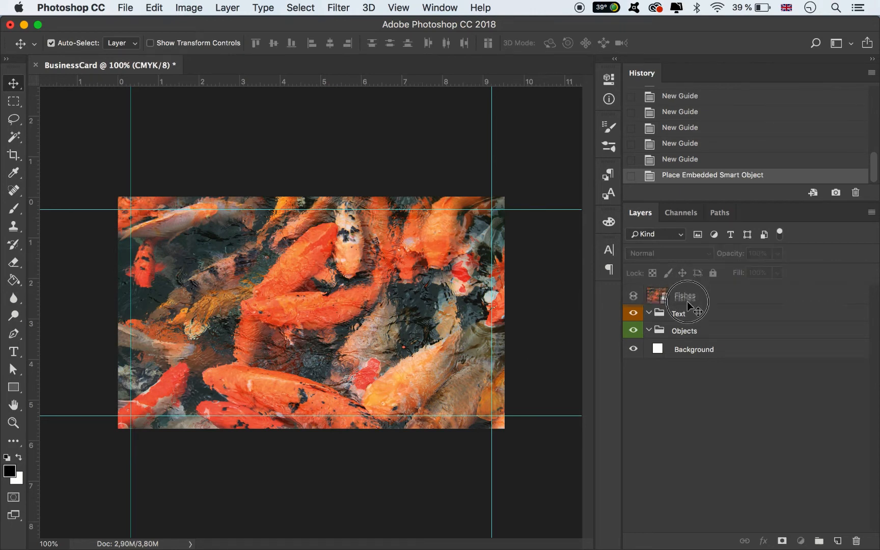
left_click_drag(686, 299, 649, 334)
mouse_move(199, 541)
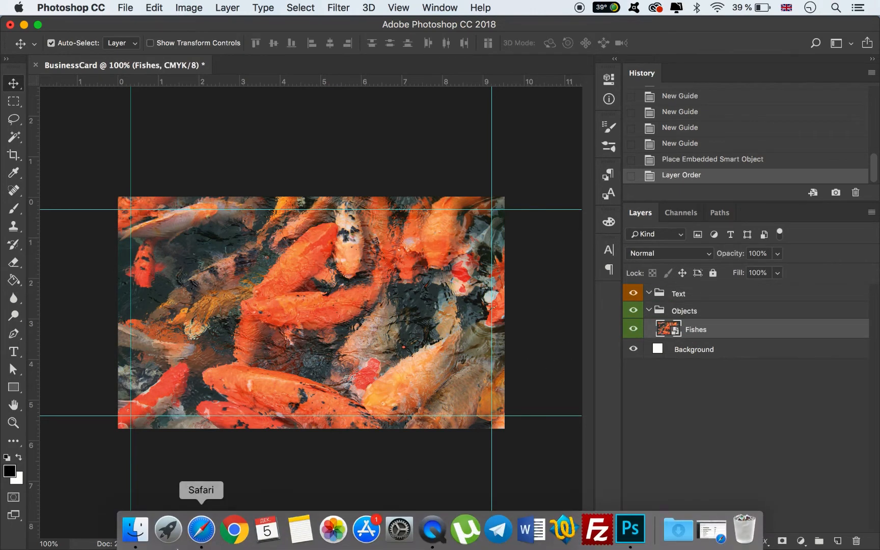
left_click(138, 534)
Add a vertical guide through the card's horizontal centre, using the Fishes image's transform box as reference
left_click(489, 312)
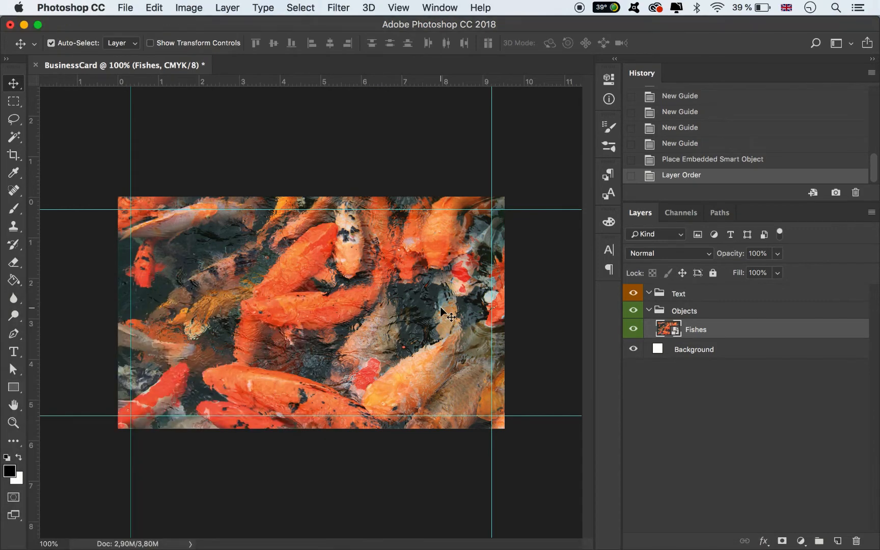
key("super+t")
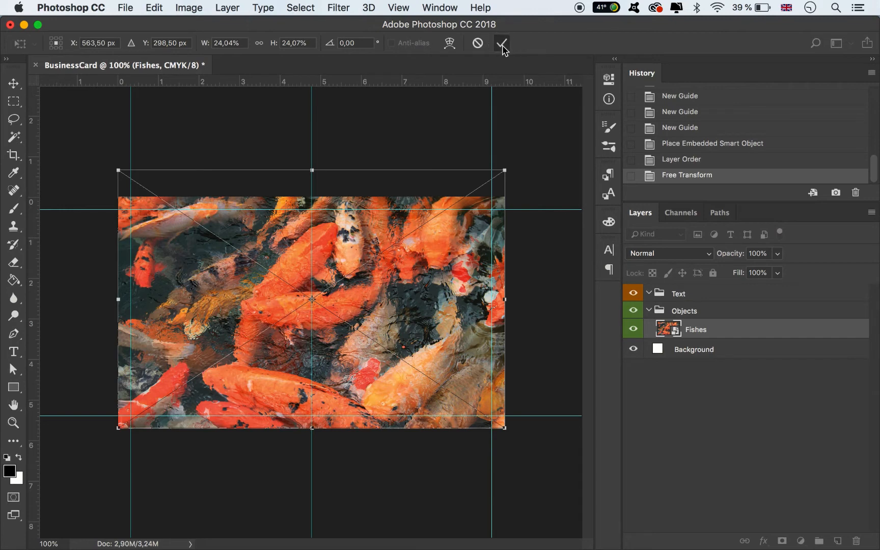
left_click(501, 43)
Place Samurai.png on the card, scale it to about 23% and centre it on the middle vertical guide in the card's upper half
left_click(144, 533)
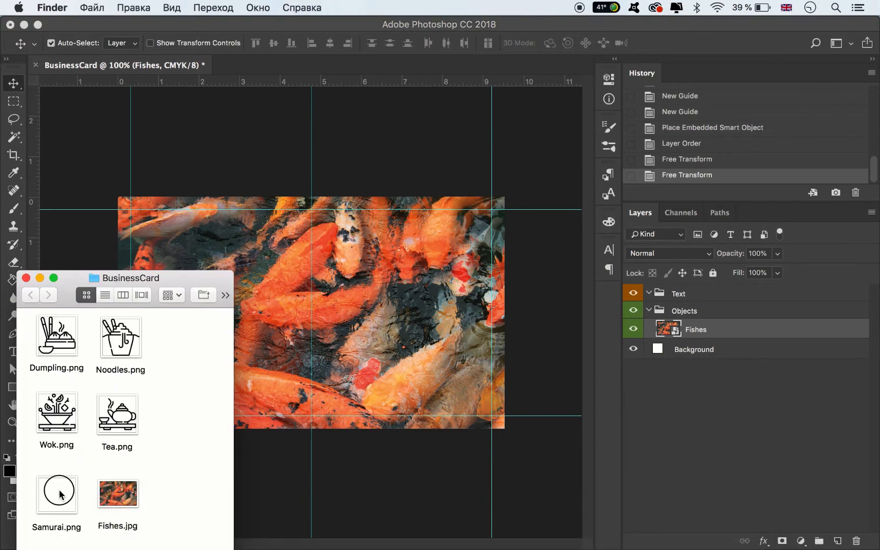
left_click_drag(56, 494, 381, 289)
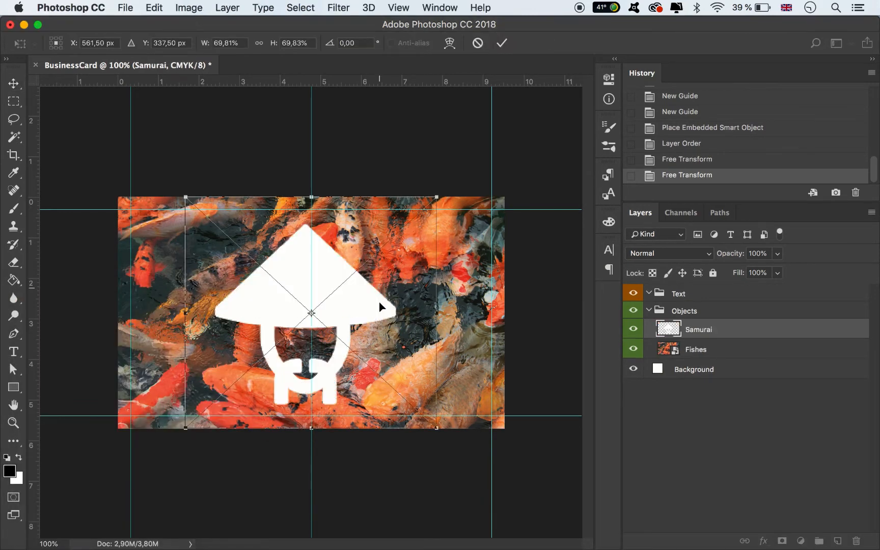
left_click_drag(436, 429, 288, 290)
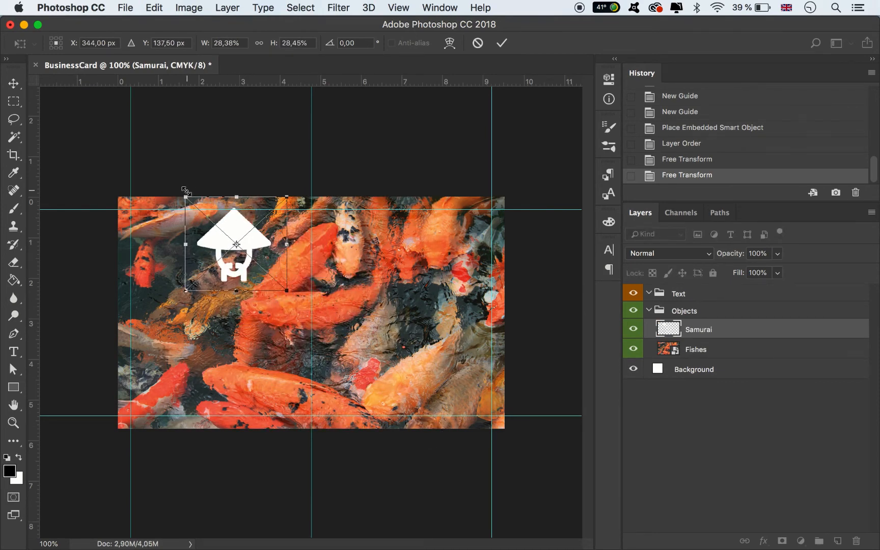
left_click_drag(186, 191, 210, 216)
left_click_drag(242, 249, 308, 265)
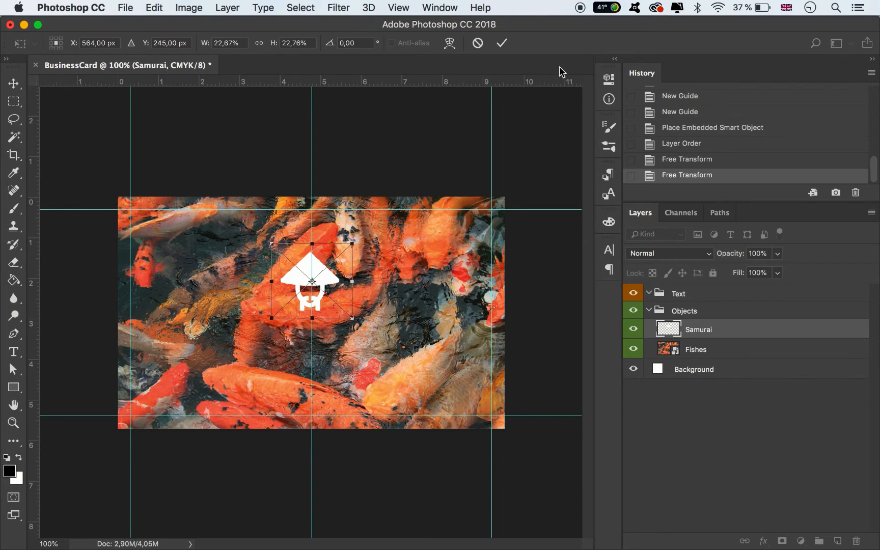
left_click(502, 43)
Add the text CHINE HOUSE over the lower-left area of the card
left_click(14, 351)
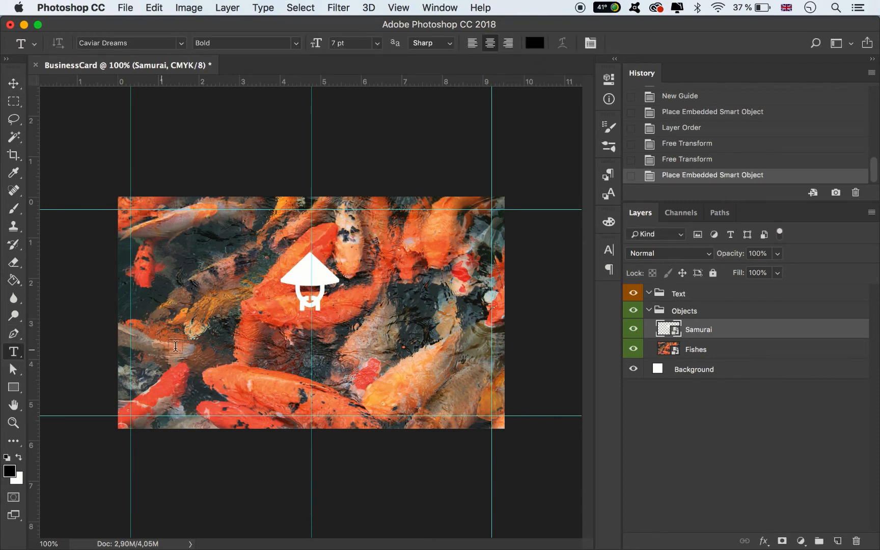
left_click(199, 363)
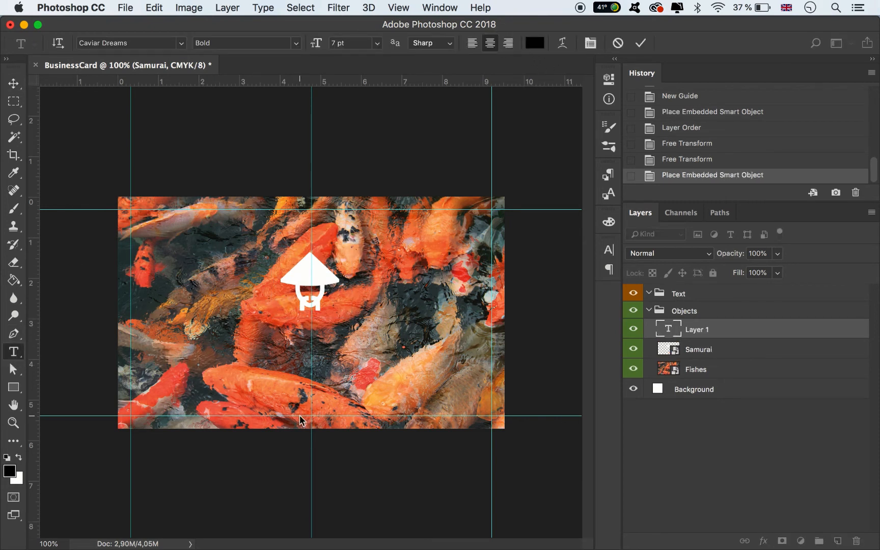
type("CHINE HOUSE")
Set the colour of the whole CHINE HOUSE text to white (ffffff)
key("super+a")
left_click(609, 249)
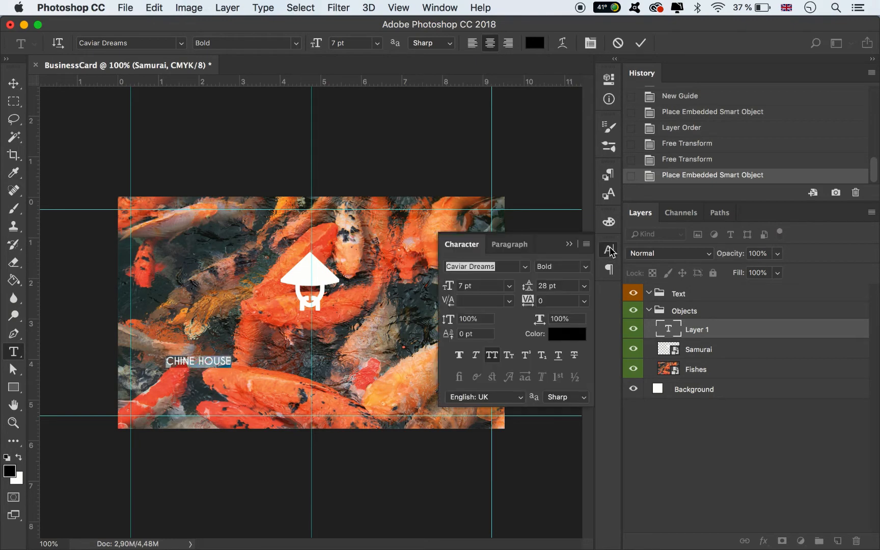
left_click(566, 336)
left_click_drag(564, 342, 472, 264)
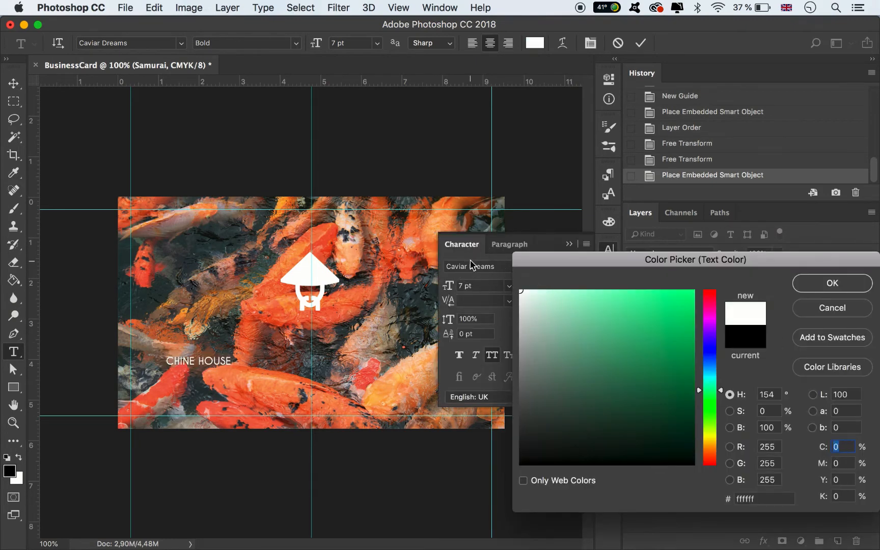
left_click(829, 287)
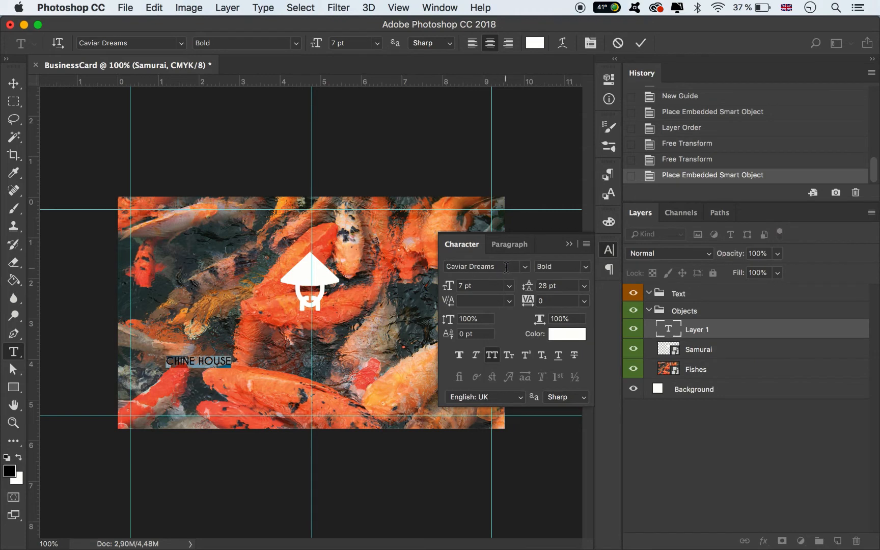
Set the font of the CHINE HOUSE text to Japanese 3017 Regular and commit the text
left_click(507, 269)
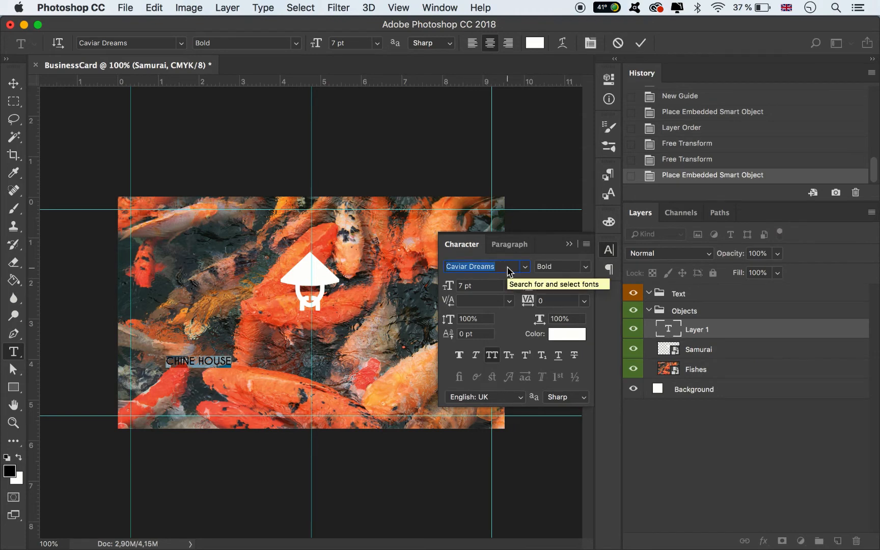
type("JAP")
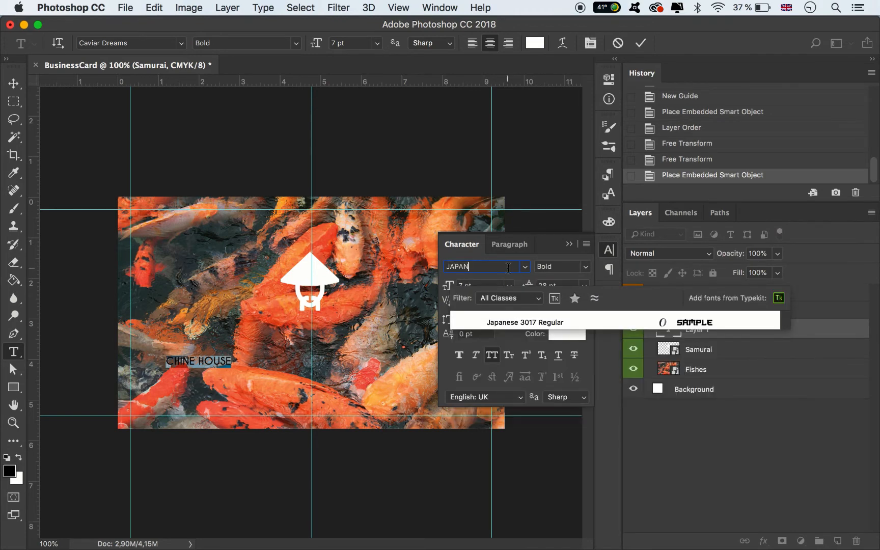
type("AN")
left_click(535, 325)
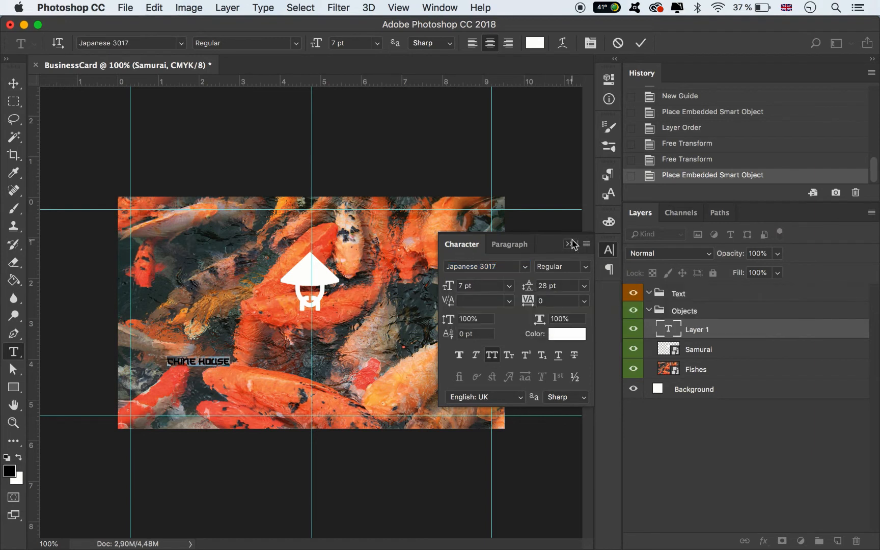
left_click(571, 244)
left_click(640, 43)
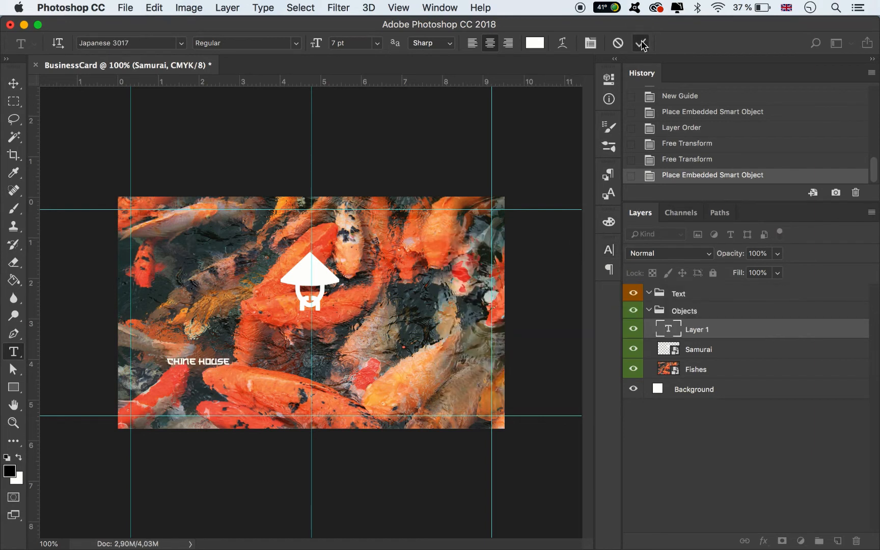
Enlarge the CHINE HOUSE text to about 347% and centre it on the middle guide directly below the samurai icon
left_click(14, 83)
key("super+t")
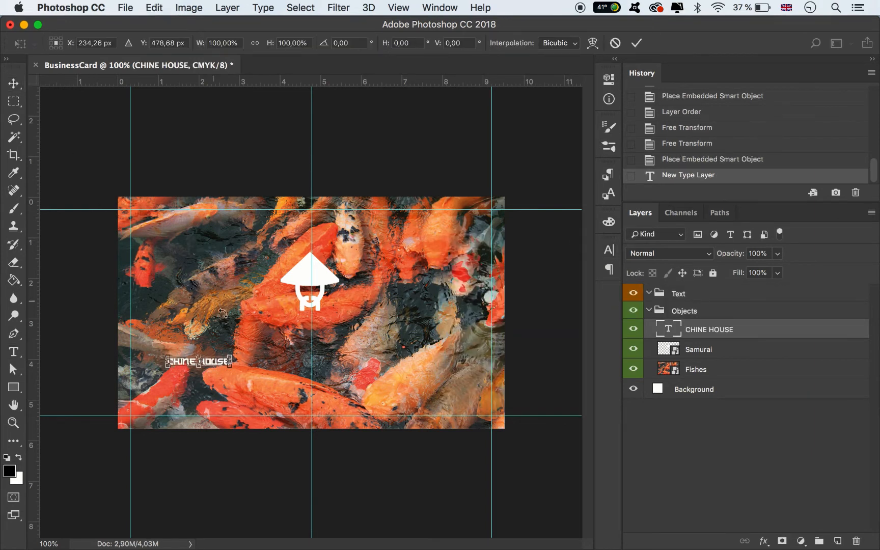
left_click_drag(233, 354, 388, 323)
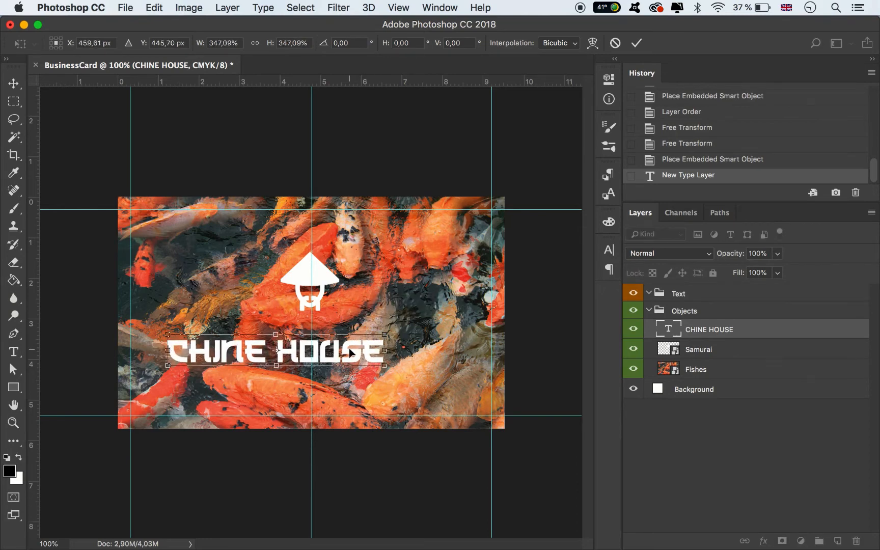
left_click_drag(349, 351, 378, 330)
left_click(636, 43)
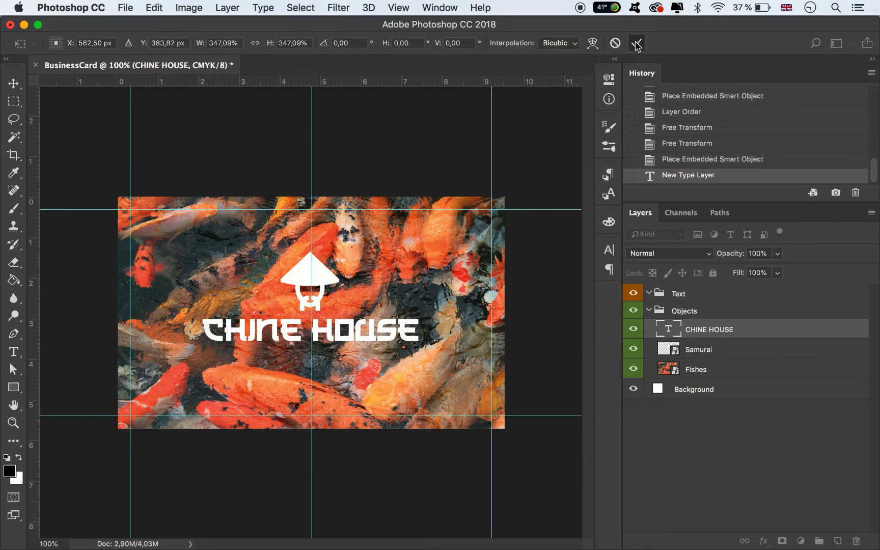
Scale the samurai icon and CHINE HOUSE text together to about 123% and centre them horizontally on the card
left_click(329, 279, "shift")
key("super+t")
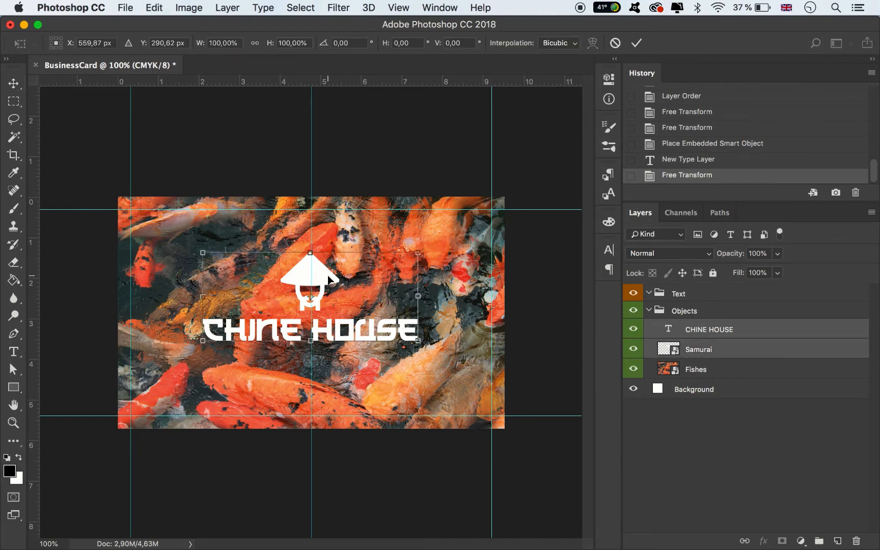
left_click_drag(421, 346, 466, 373)
left_click_drag(425, 350, 402, 351)
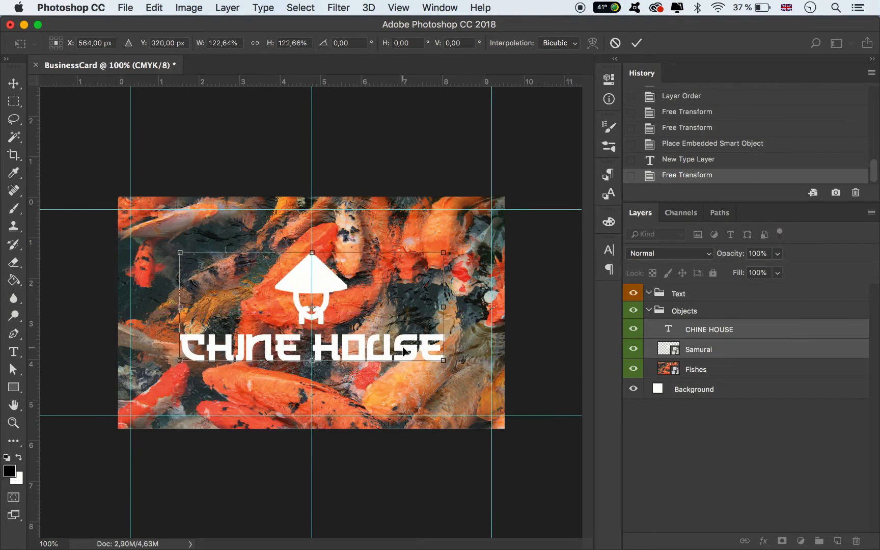
left_click(636, 43)
Move the CHINE HOUSE layer into the Text group and give it the orange colour label
left_click(708, 329)
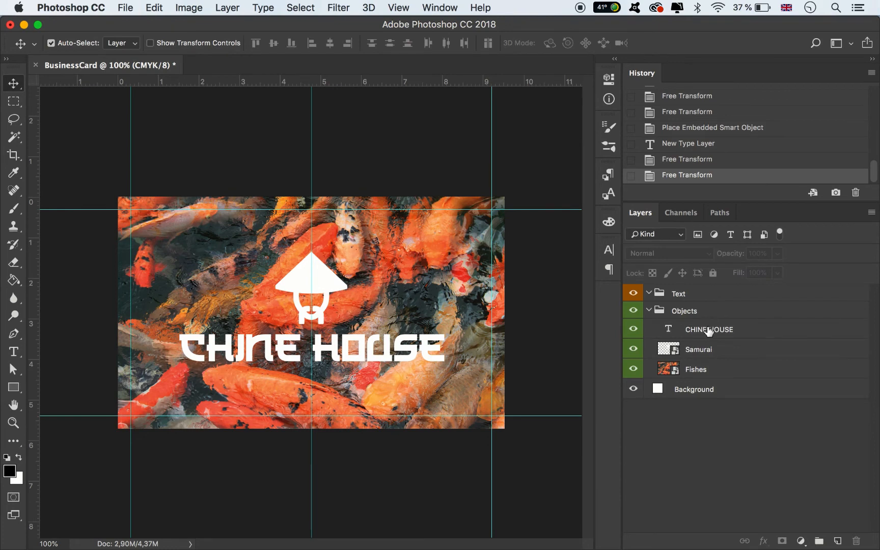
left_click_drag(707, 330, 687, 303)
right_click(639, 310)
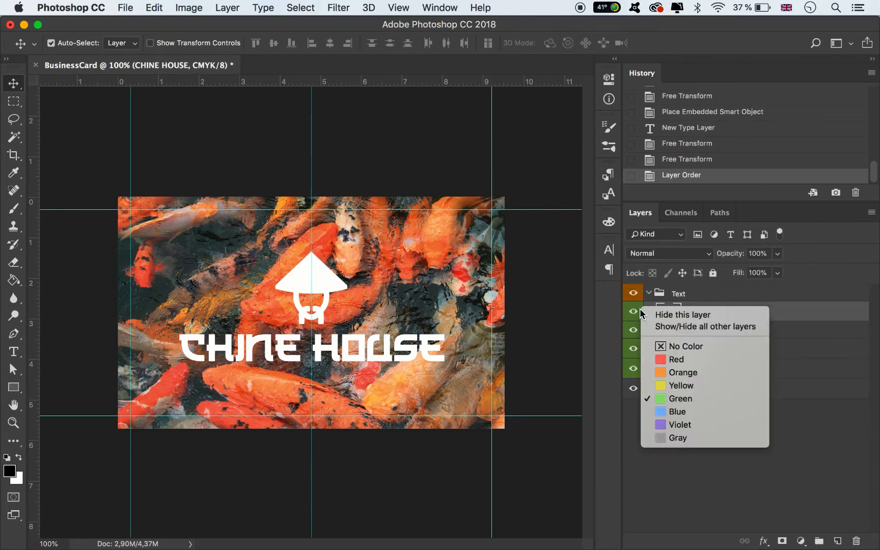
left_click(664, 370)
Collapse the Objects and Text groups and delete the vertical guide through the card's centre
left_click(649, 330)
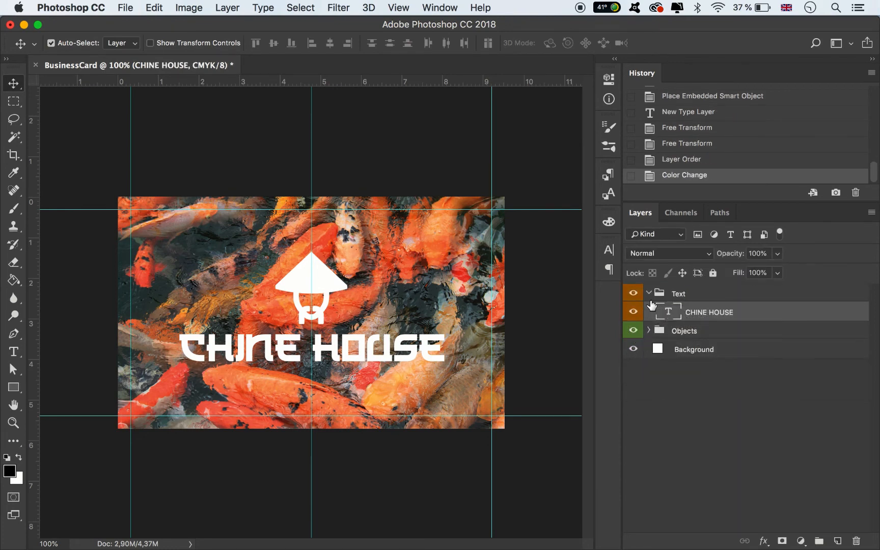
left_click(651, 294)
left_click(649, 295)
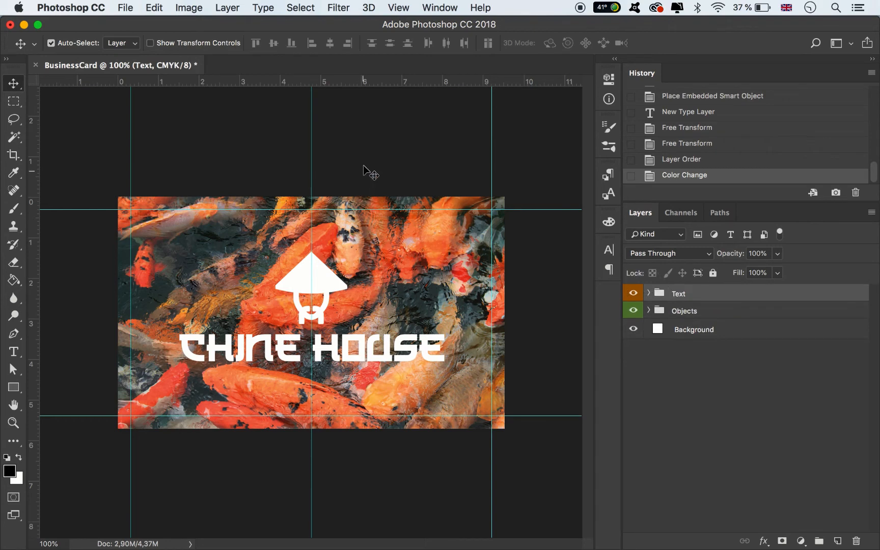
left_click_drag(2, 138, 1, 139)
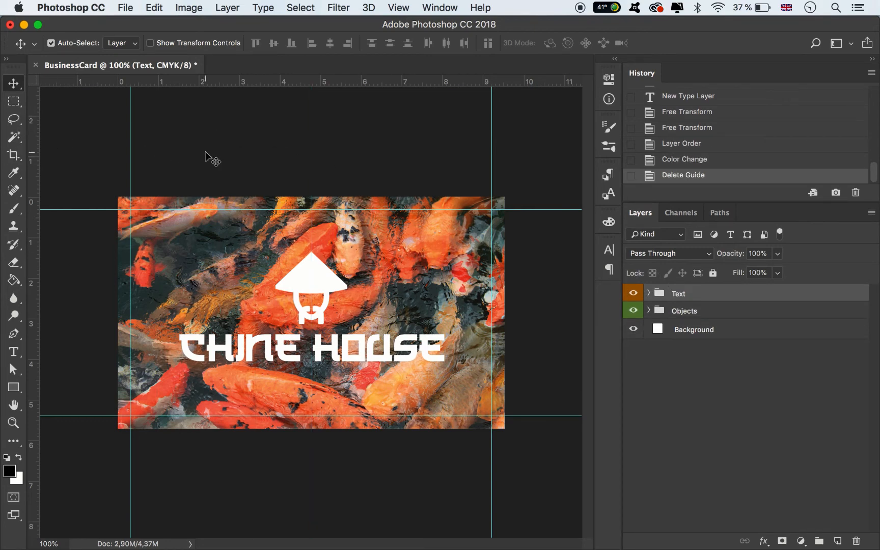
Export the card with Save for Web as a PNG-24 named BusinessCard_Front.png in the BusinessCard folder
left_click(125, 7)
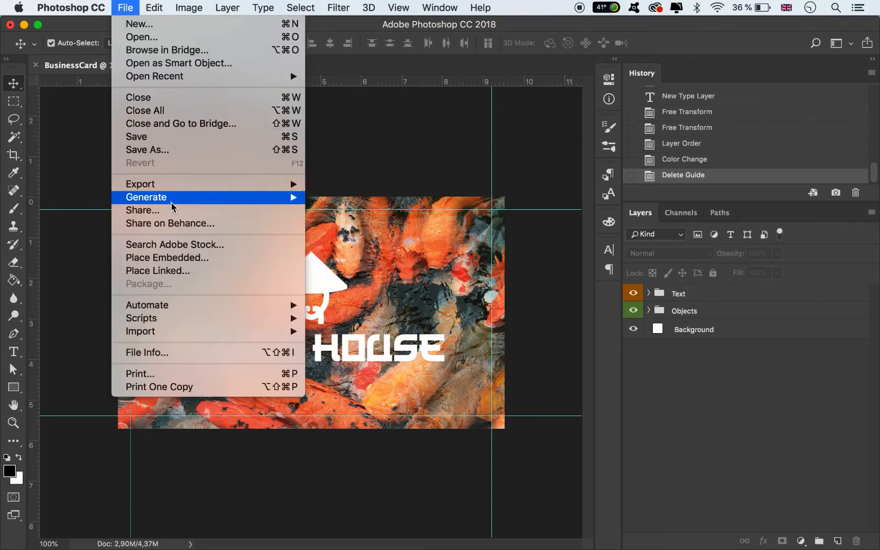
mouse_move(313, 187)
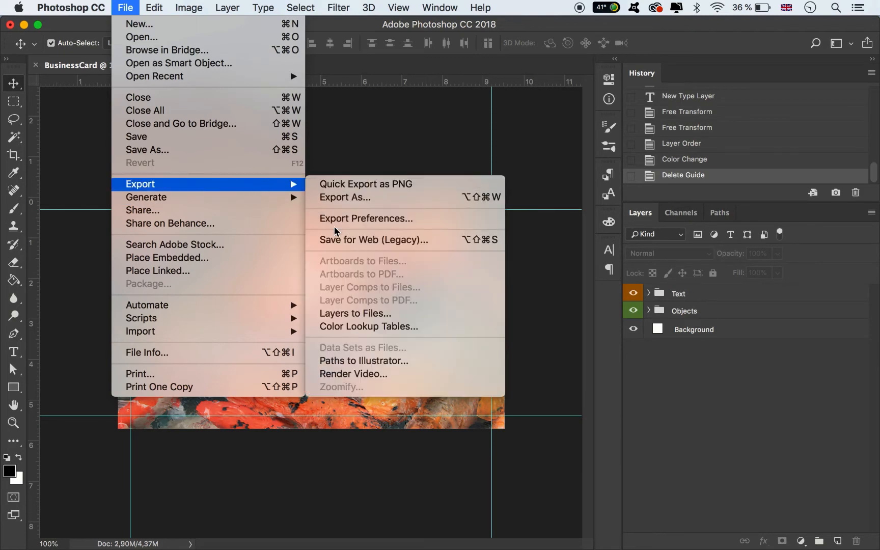
left_click(341, 239)
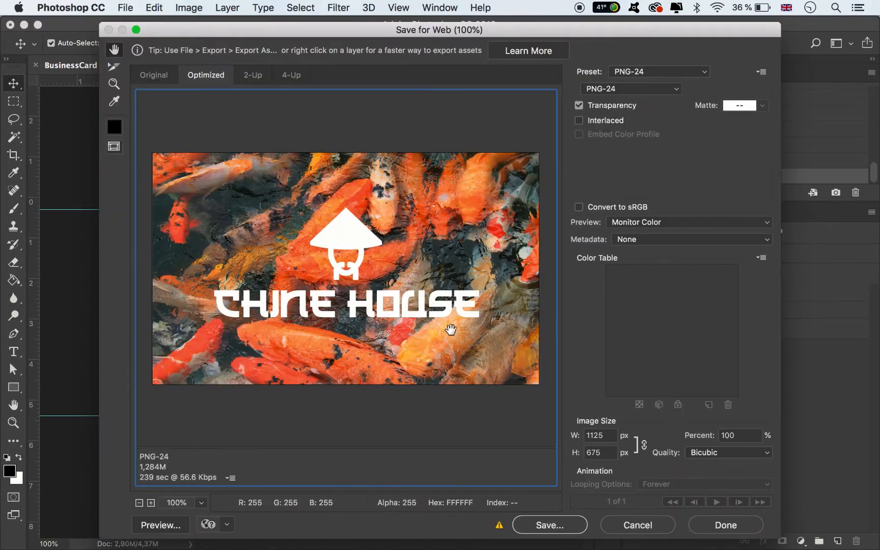
left_click(541, 521)
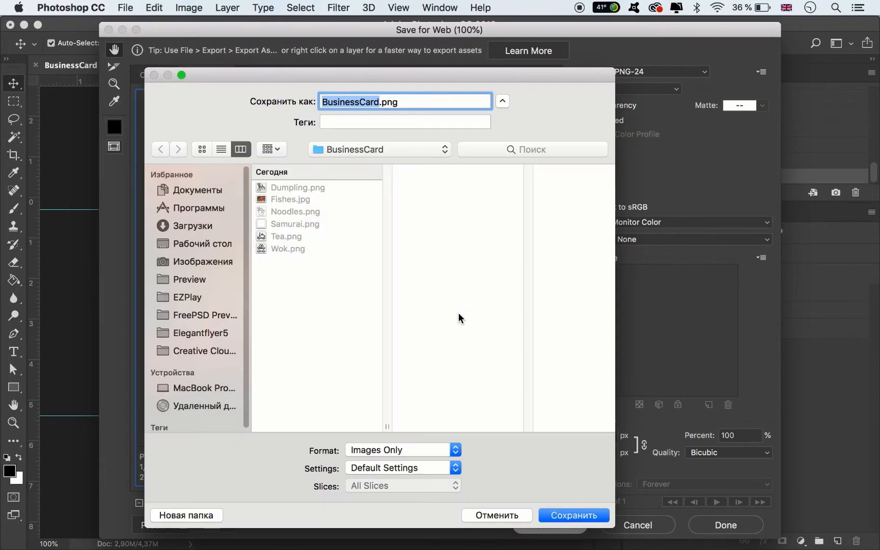
key("Right")
type("_")
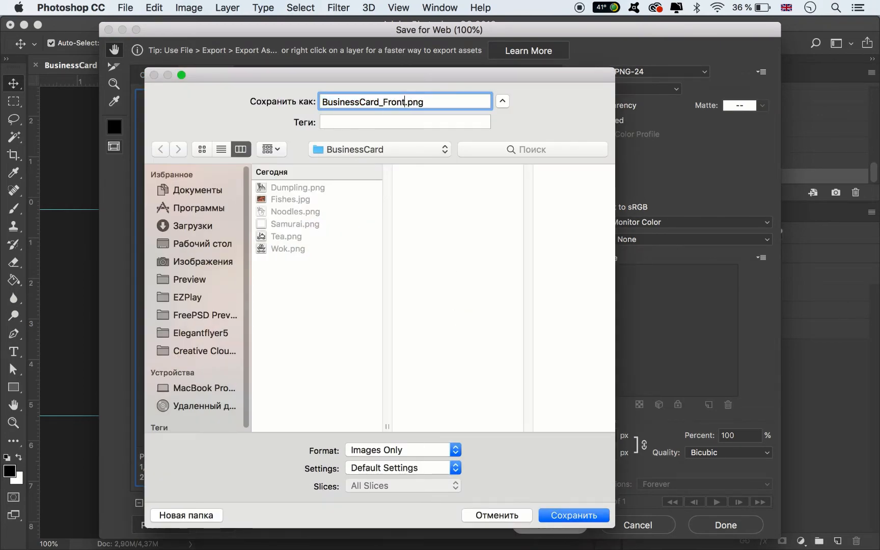
left_click(559, 514)
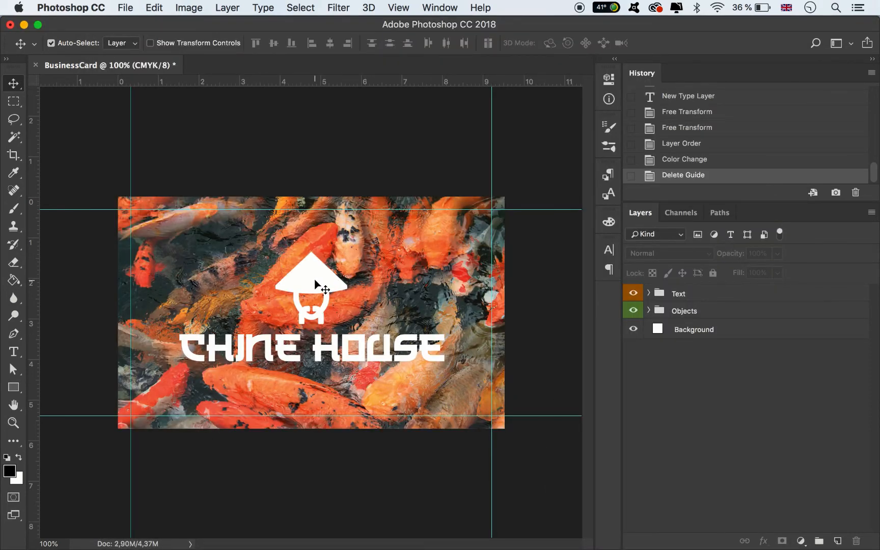
Delete the samurai icon and the CHINE HOUSE text from the card, keeping the koi background
left_click(314, 280)
key("Delete")
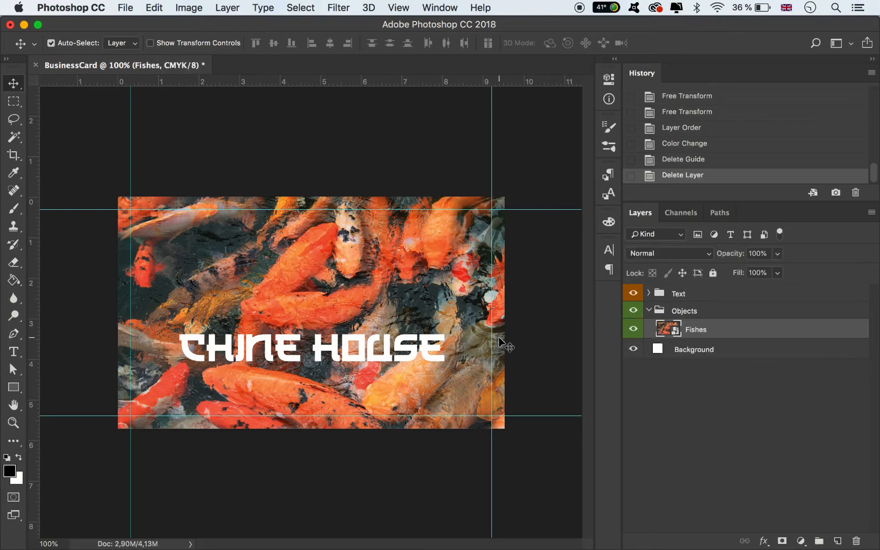
left_click(360, 342)
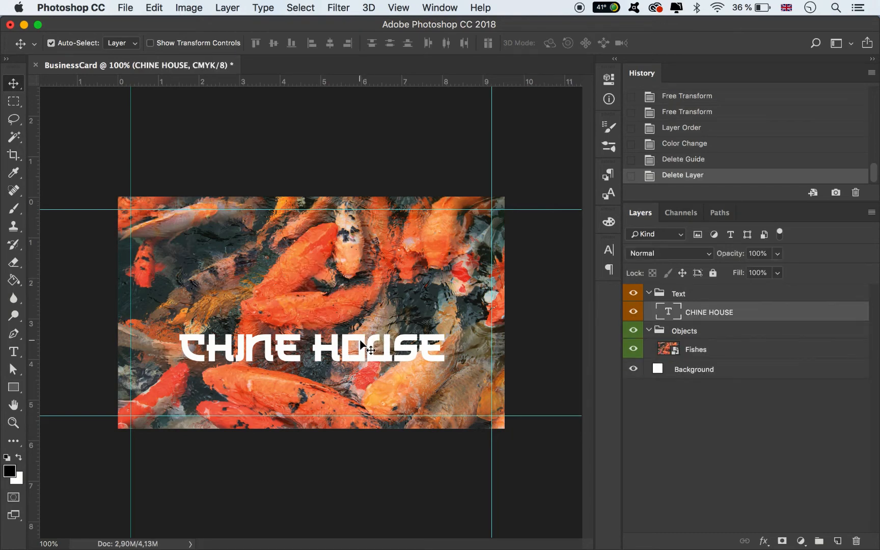
key("Delete")
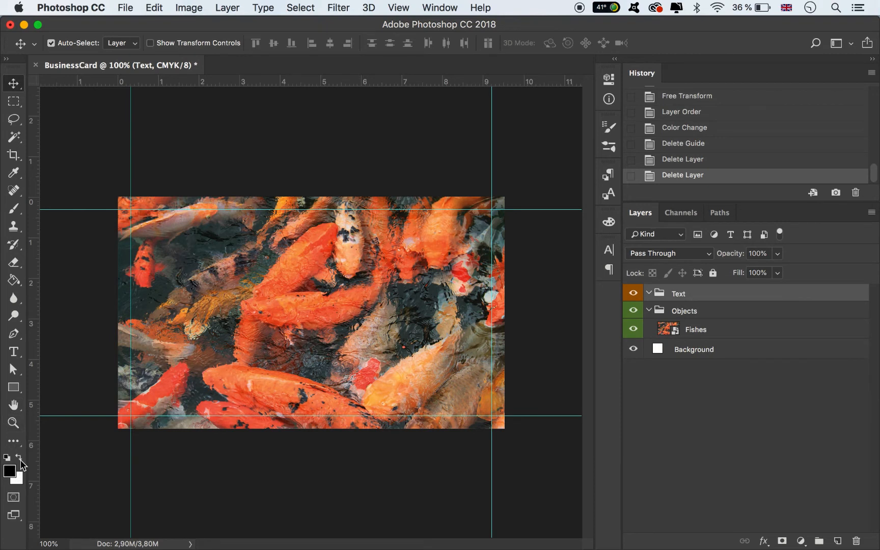
Draw a white rectangle of about 1127 × 422 px across the full width of the card's middle
left_click(19, 458)
left_click(14, 387)
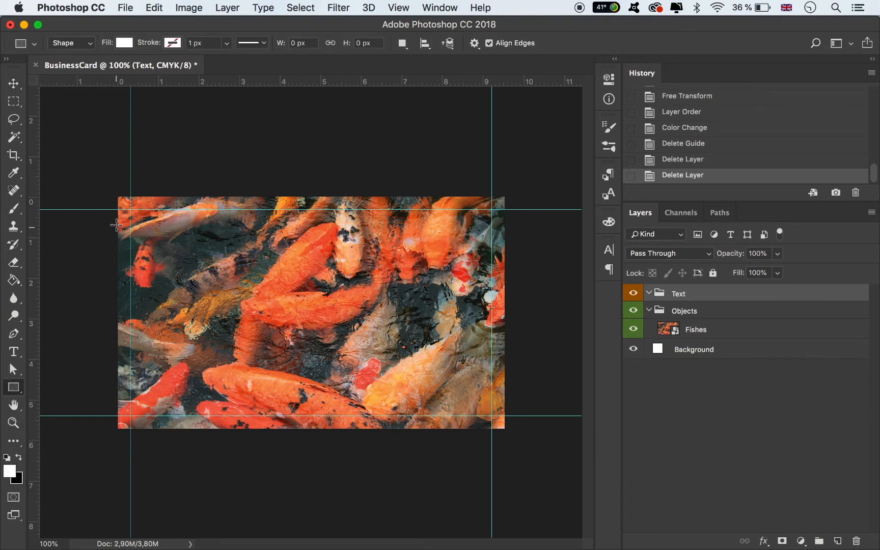
left_click_drag(117, 238, 504, 383)
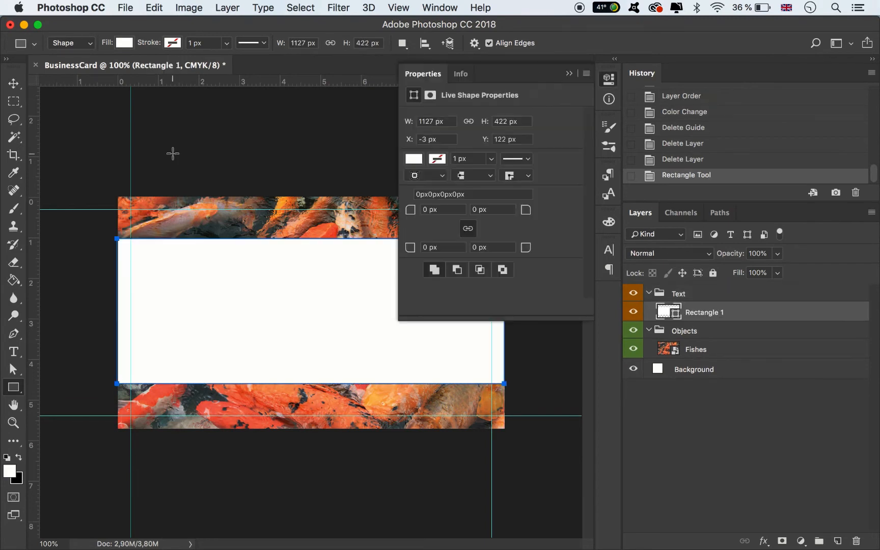
Stretch the white rectangle to a height of about 454 px and centre it vertically between the koi strips
left_click(13, 83)
left_click(295, 305)
key("super+t")
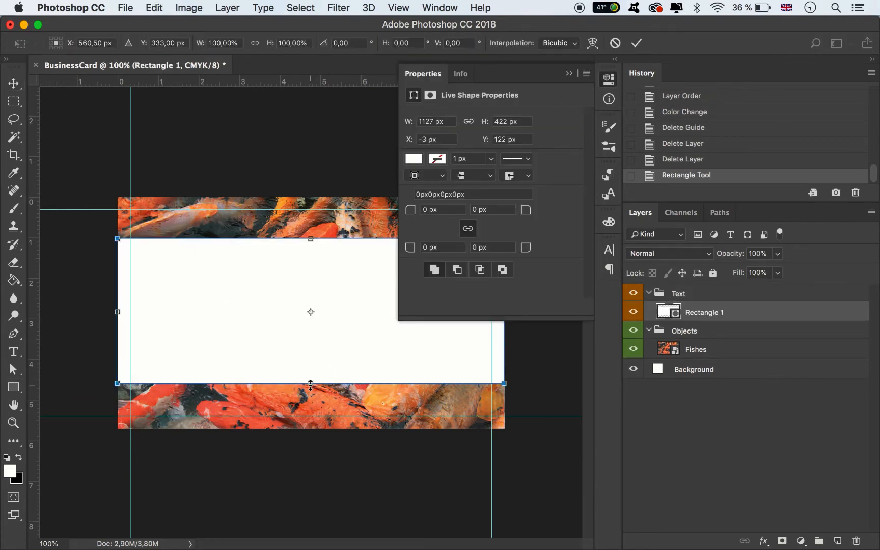
left_click_drag(311, 382, 311, 394)
left_click(636, 43)
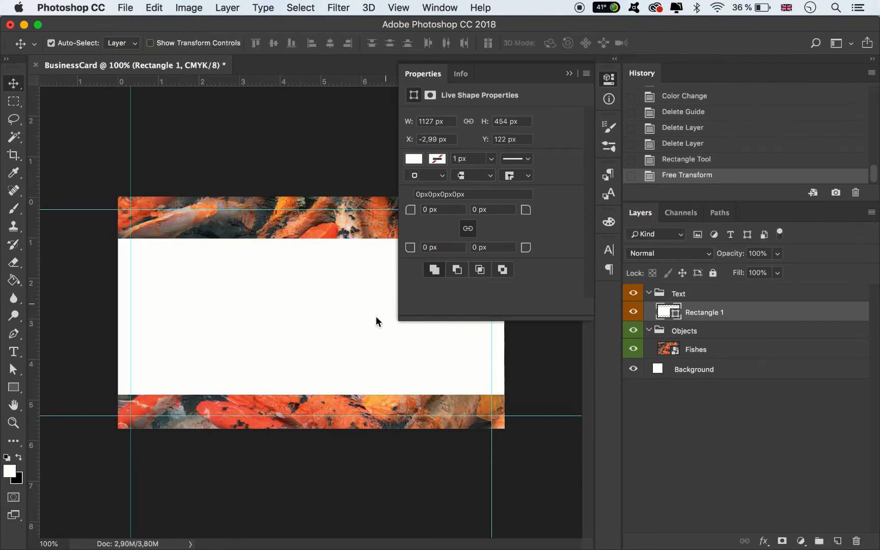
left_click_drag(360, 337, 360, 346)
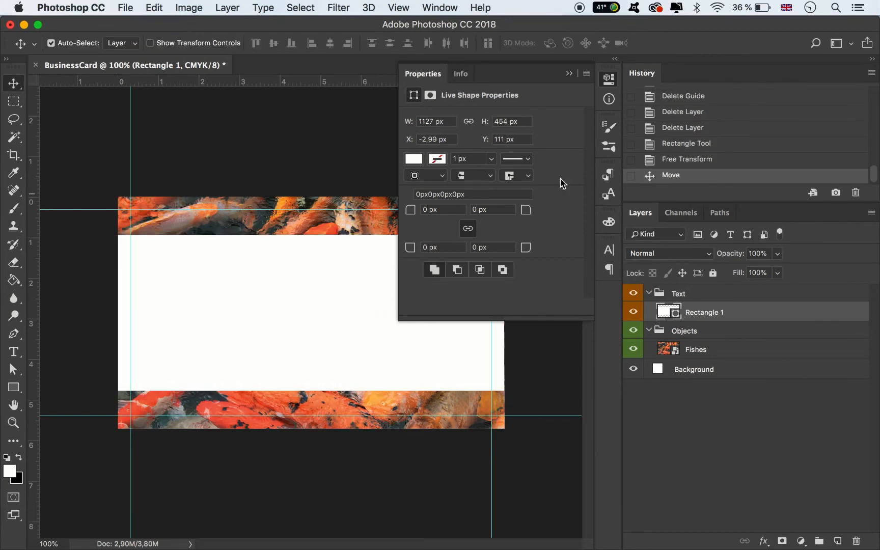
left_click(570, 74)
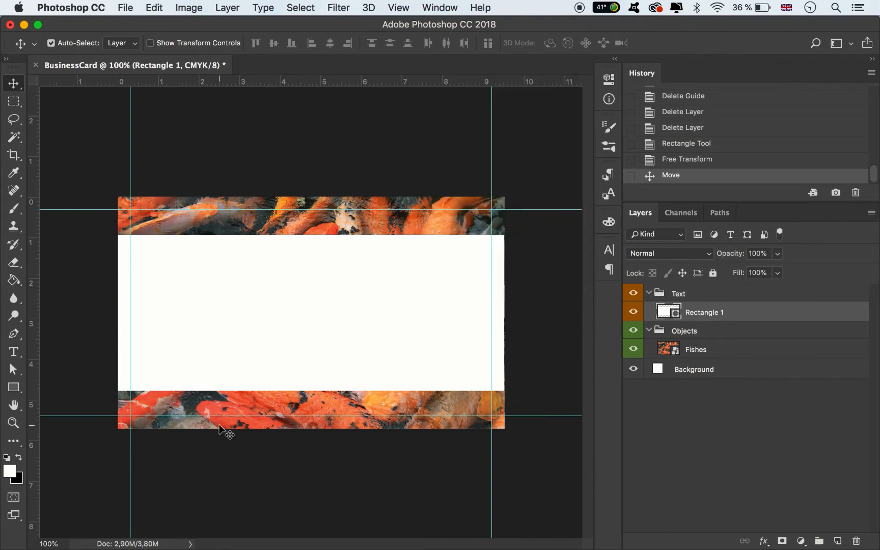
Move the Rectangle 1 layer into the Objects group above Fishes and give it the green colour label
left_click(14, 351)
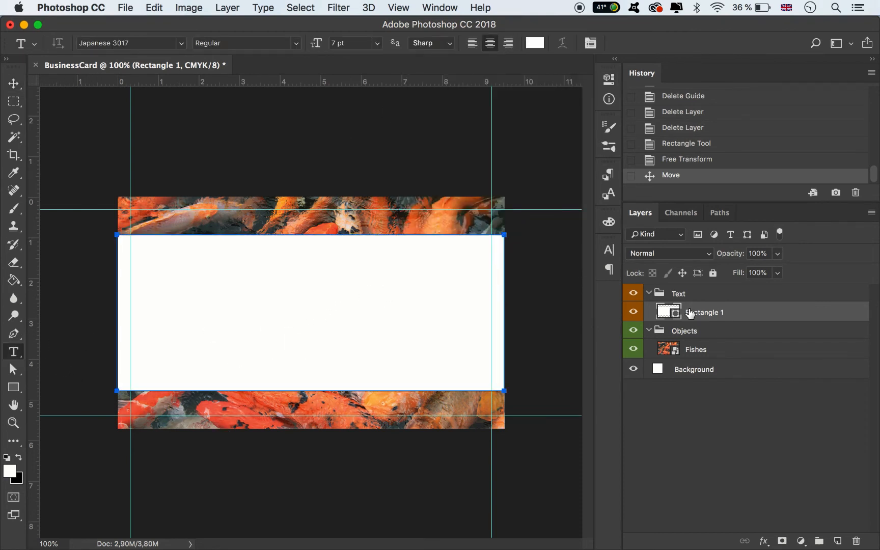
left_click_drag(690, 312, 682, 332)
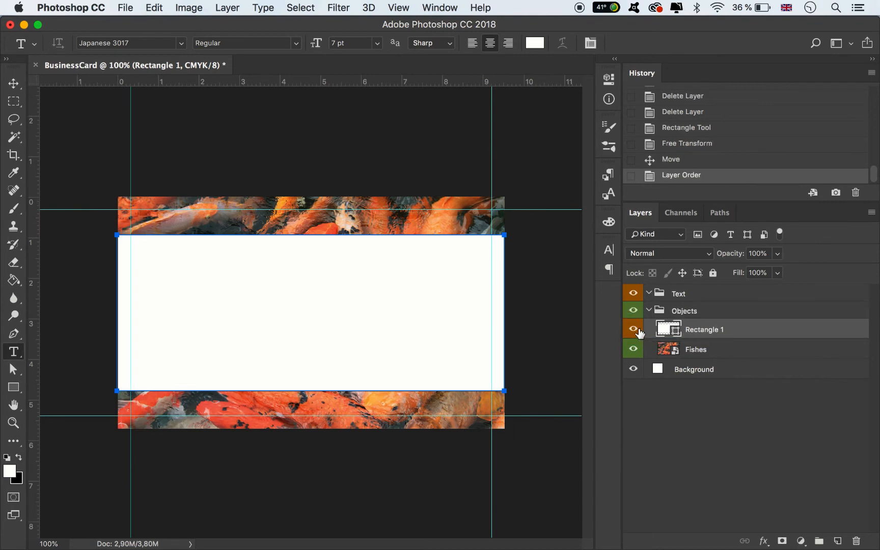
right_click(639, 332)
left_click(682, 418)
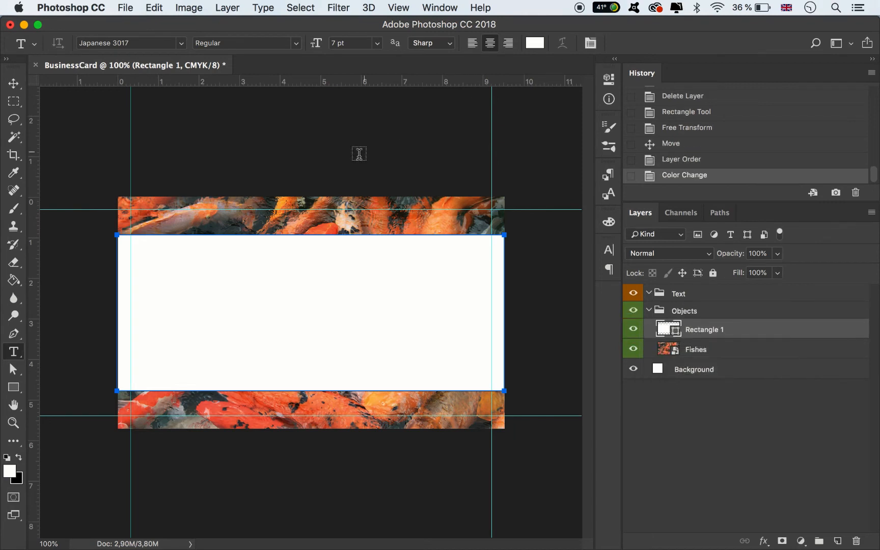
Add a text line with the phone number on the upper koi strip in the Japanese 3017 font at 7 pt
left_click(268, 220)
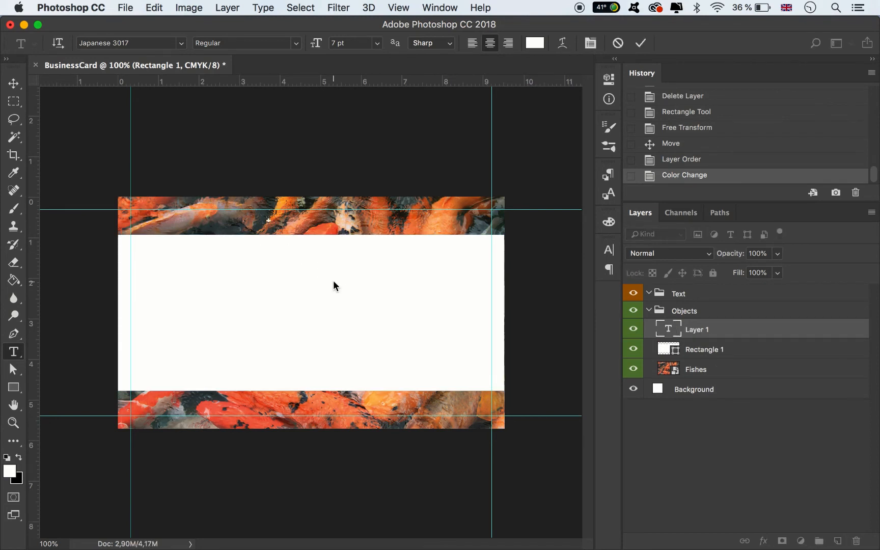
type("+ 000")
key("BackSpace")
type("123 456")
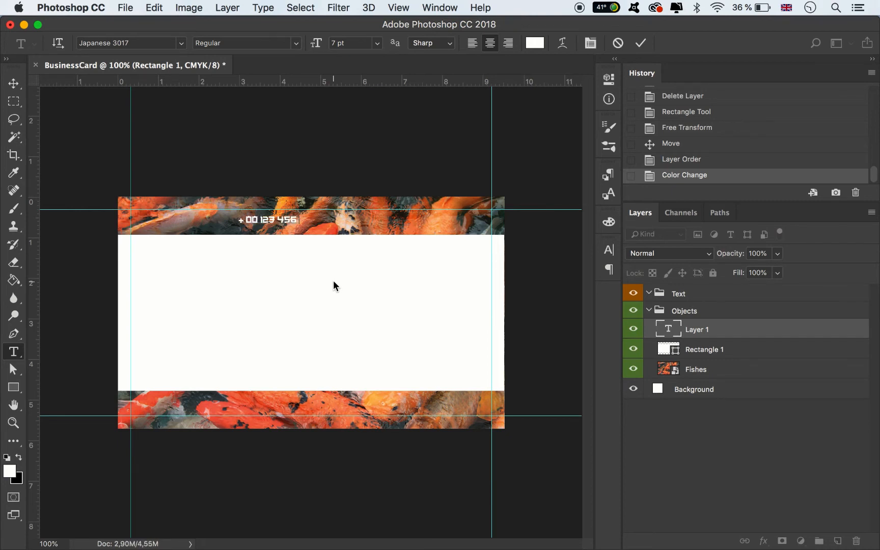
type(" 78 90")
Change the phone number's text colour to black and commit the text
key("super+a")
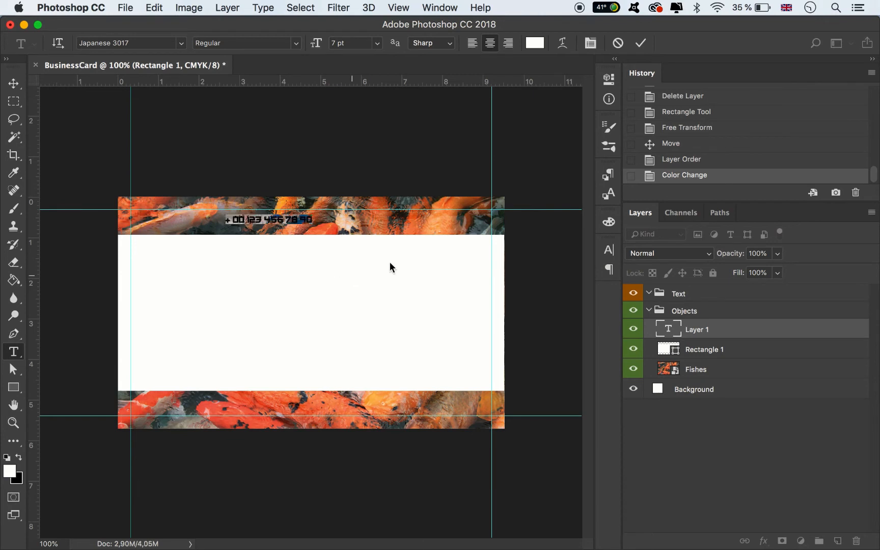
left_click(534, 44)
left_click(606, 463)
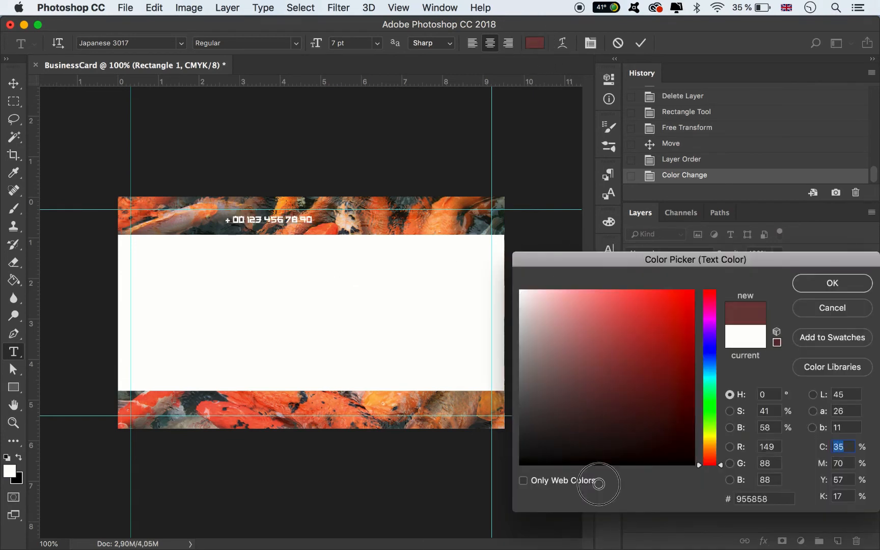
left_click(833, 283)
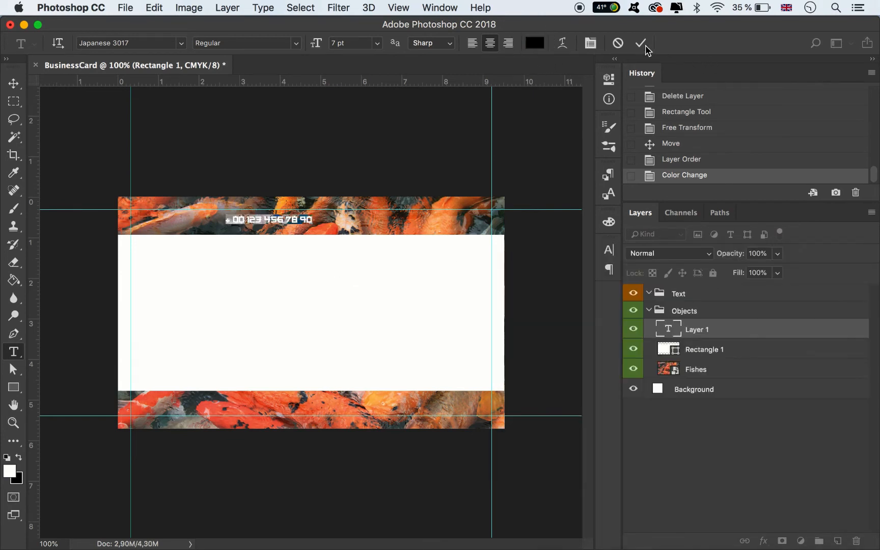
left_click(640, 42)
Move the phone number into the right half of the white rectangle and scale it to about 203%
left_click(13, 83)
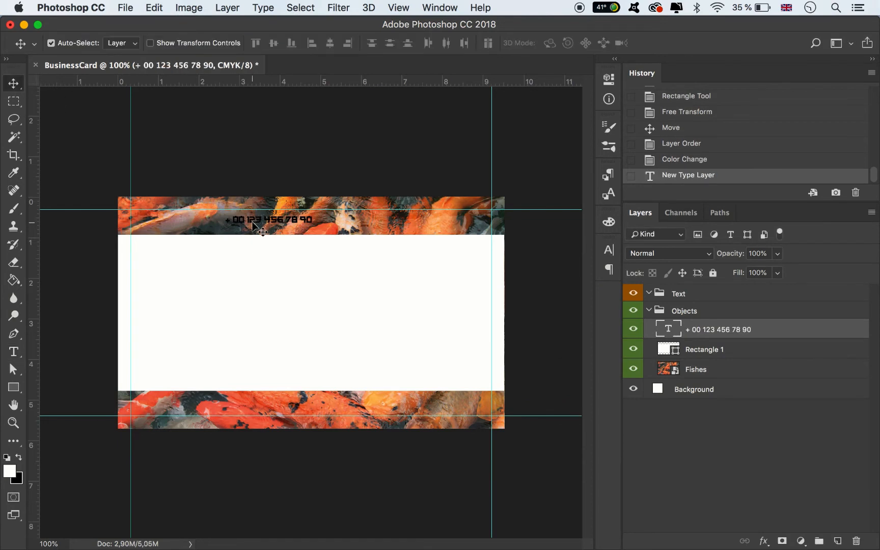
left_click_drag(254, 228, 266, 336)
key("ctrl+t")
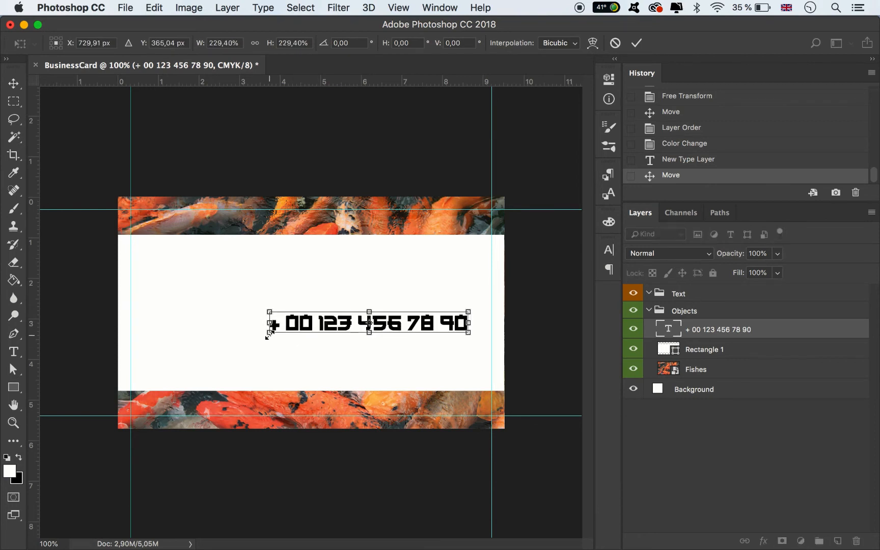
left_click_drag(401, 331, 417, 328)
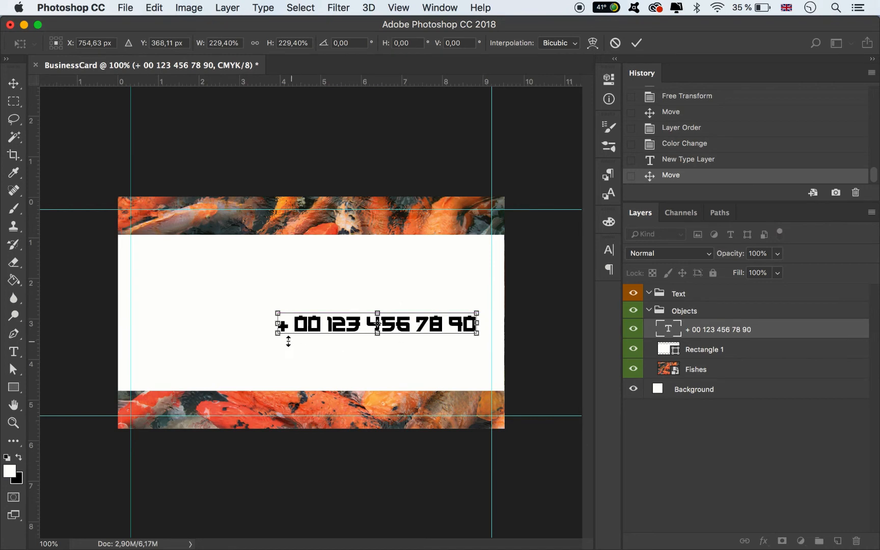
left_click_drag(283, 334, 300, 331)
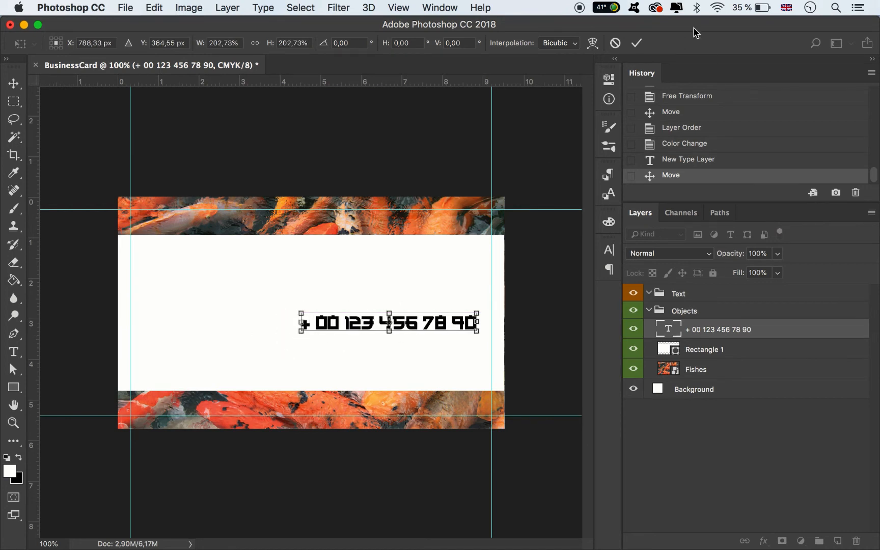
left_click(636, 43)
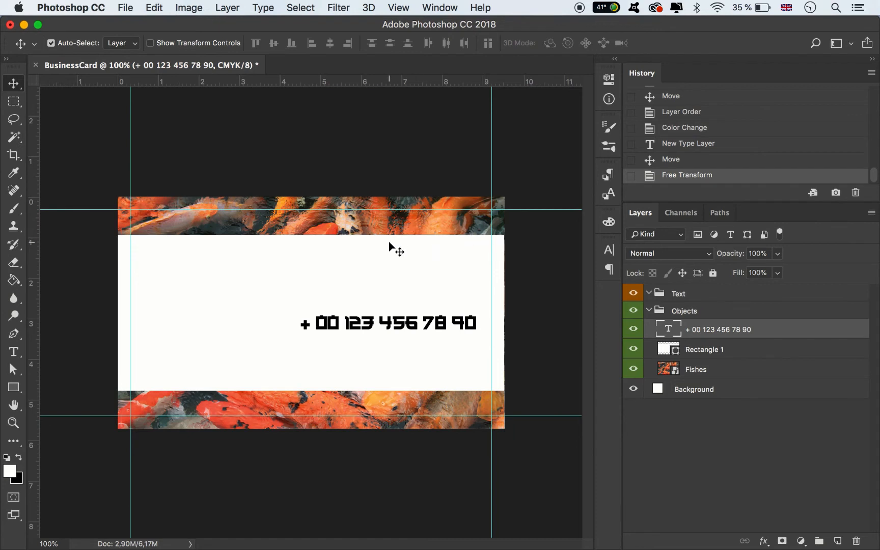
Add a text block with the restaurant's postal address on three lines in the white rectangle's upper left area
left_click(13, 352)
left_click(288, 267)
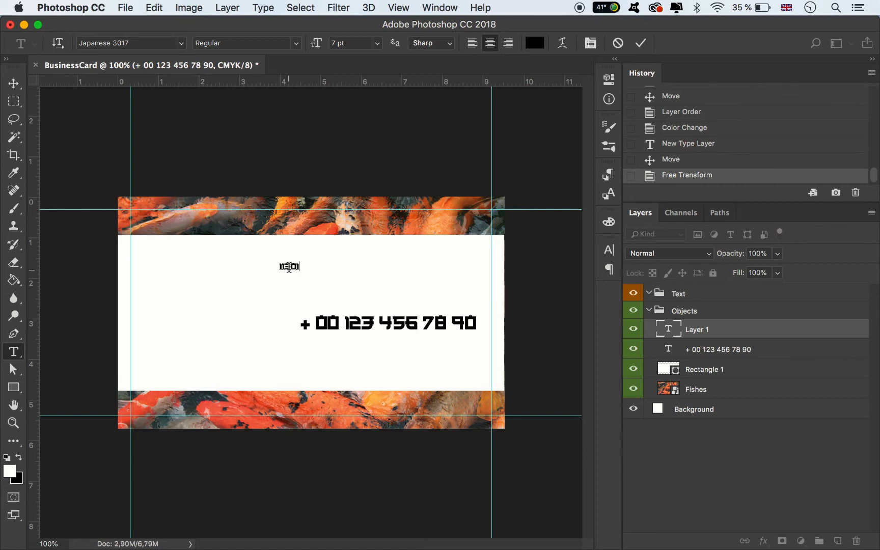
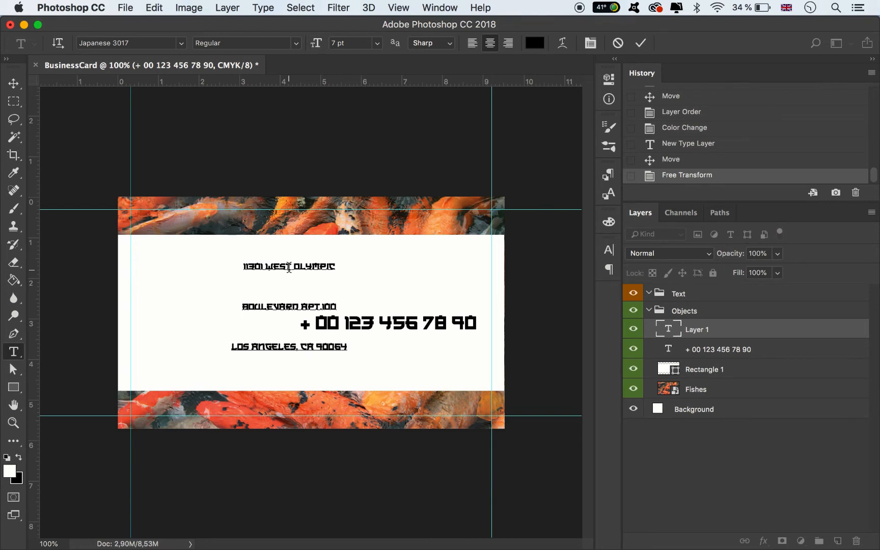
Right-align all three lines of the address text and commit it
key("super+a")
left_click(508, 43)
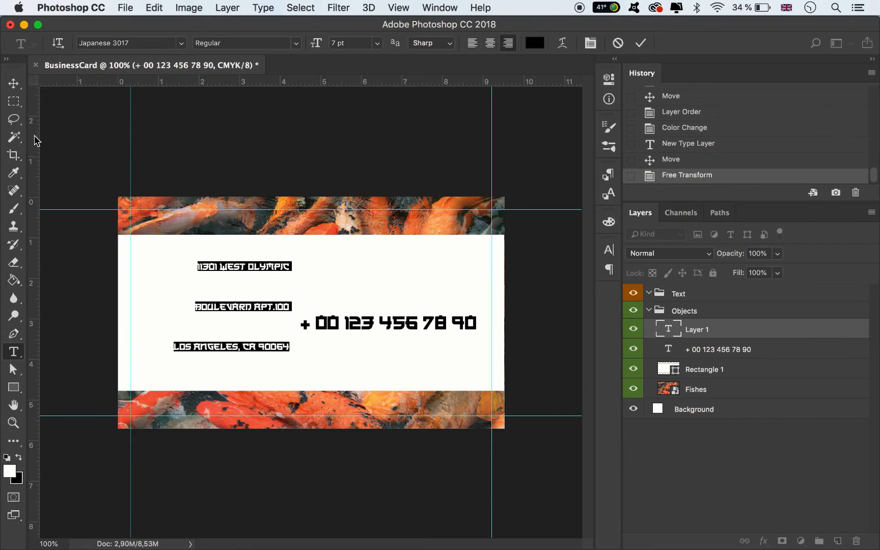
left_click(14, 83)
Set the address text's leading to 8 pt and its font size to 9 pt
left_click(608, 250)
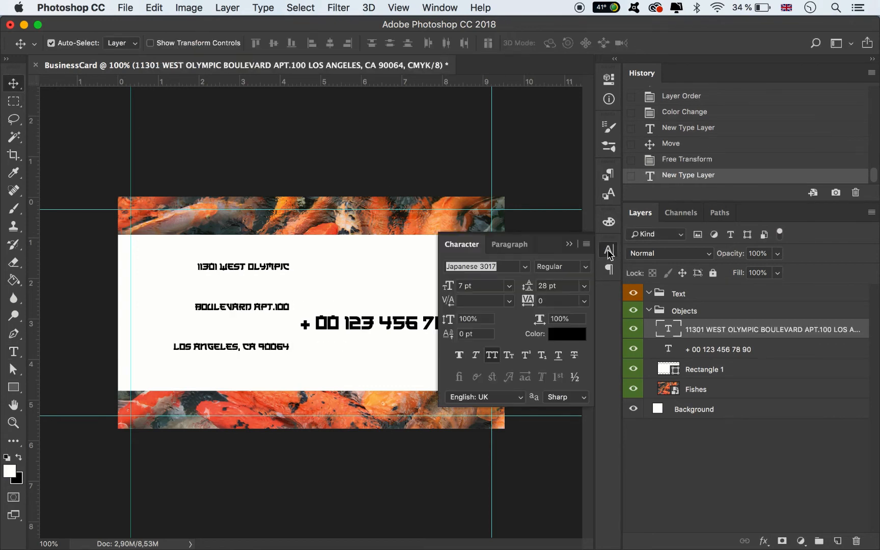
left_click(584, 286)
left_click(559, 328)
left_click(509, 286)
left_click(481, 335)
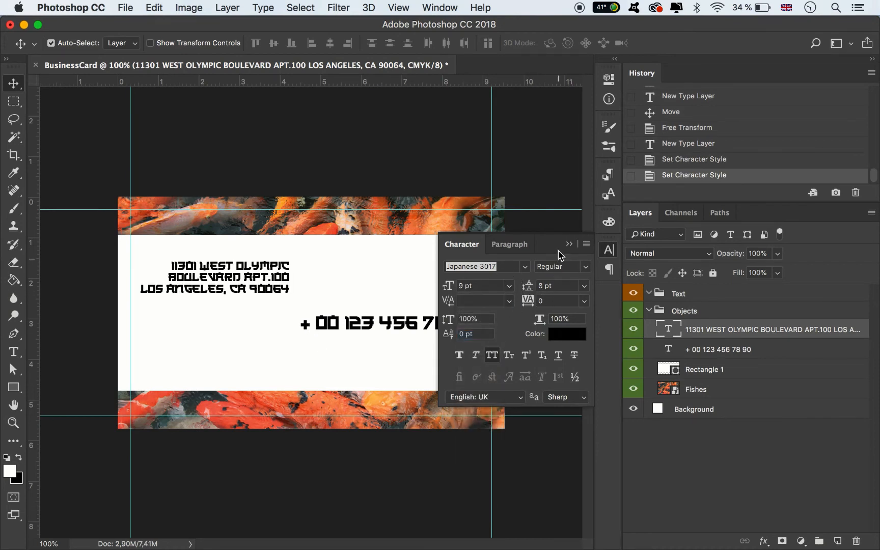
Move the address text into the white rectangle's right half above the phone number and scale it to about 119%
left_click(568, 247)
left_click_drag(288, 265, 472, 270)
key("ctrl+t")
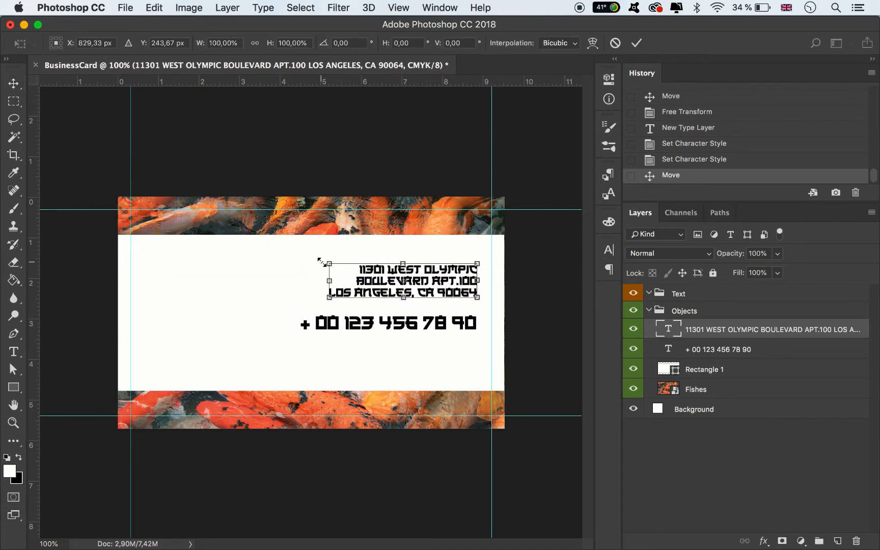
left_click_drag(330, 264, 301, 257)
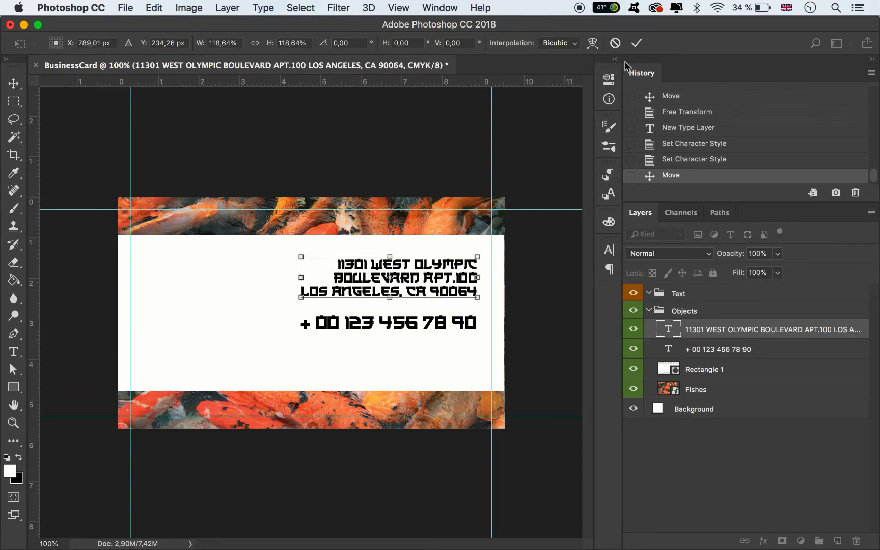
left_click(637, 43)
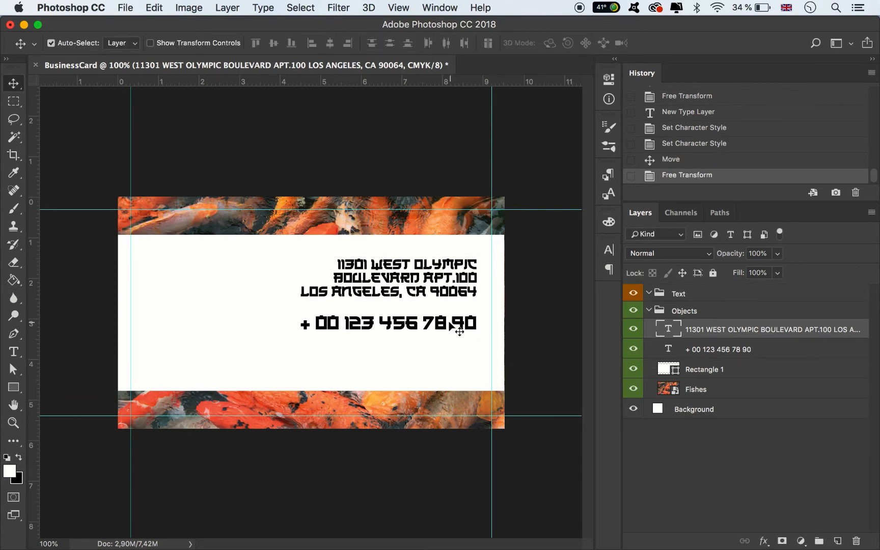
Add a two-line text block below the phone number with the website CHINEHOUSE.COM and the restaurant's contact e-mail
left_click(13, 351)
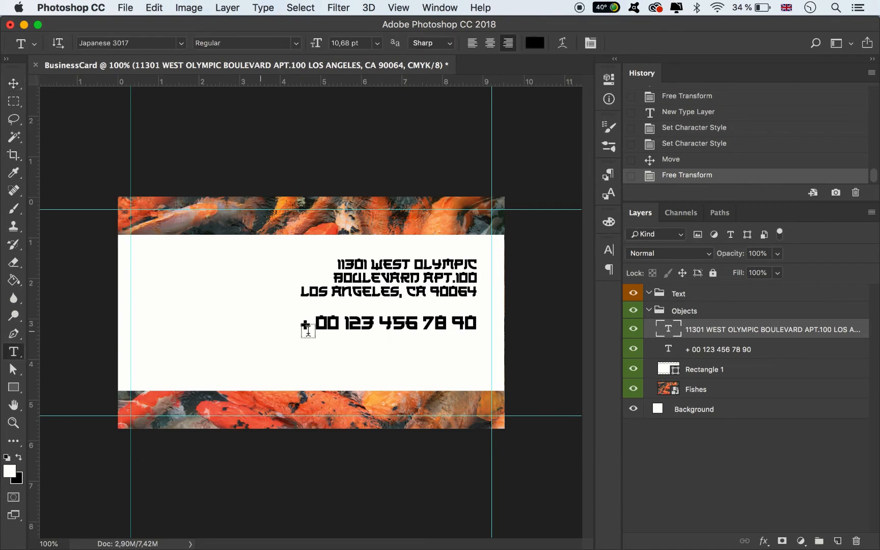
left_click(325, 352)
type("C")
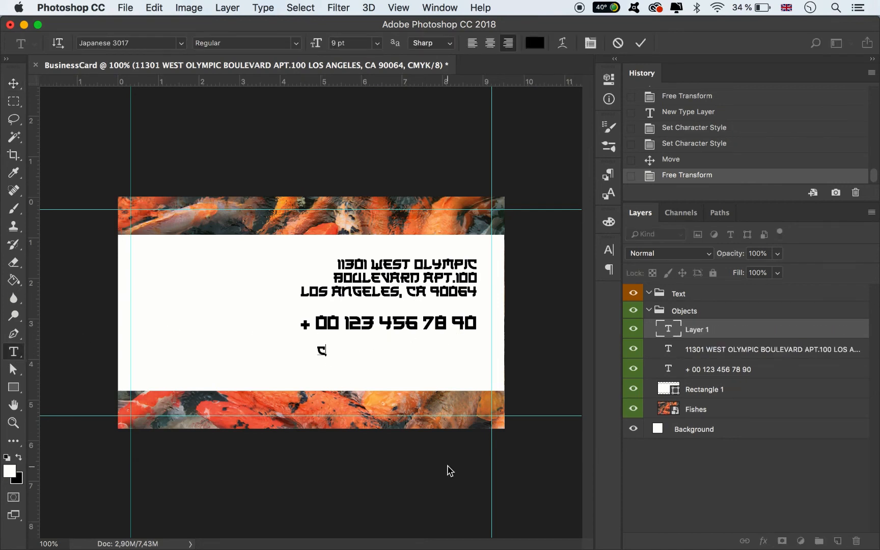
type("HINEHOUSE")
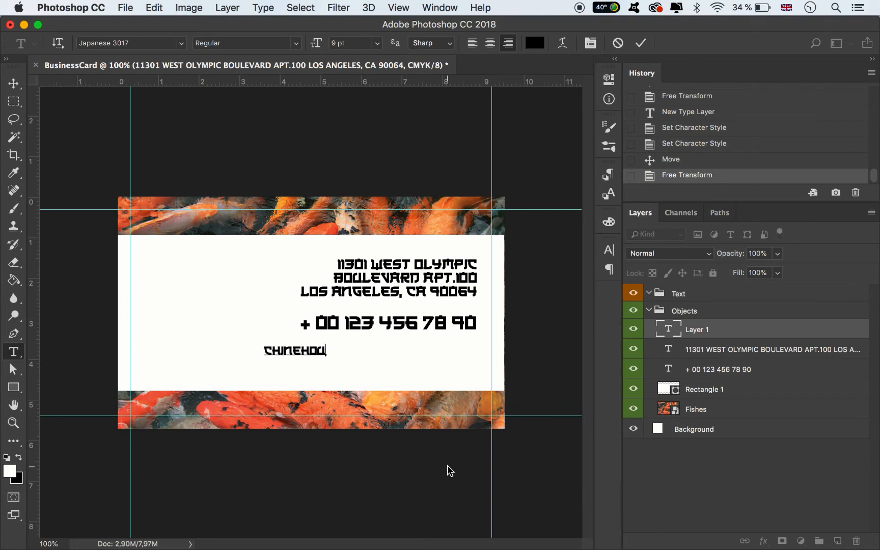
type(".COM ")
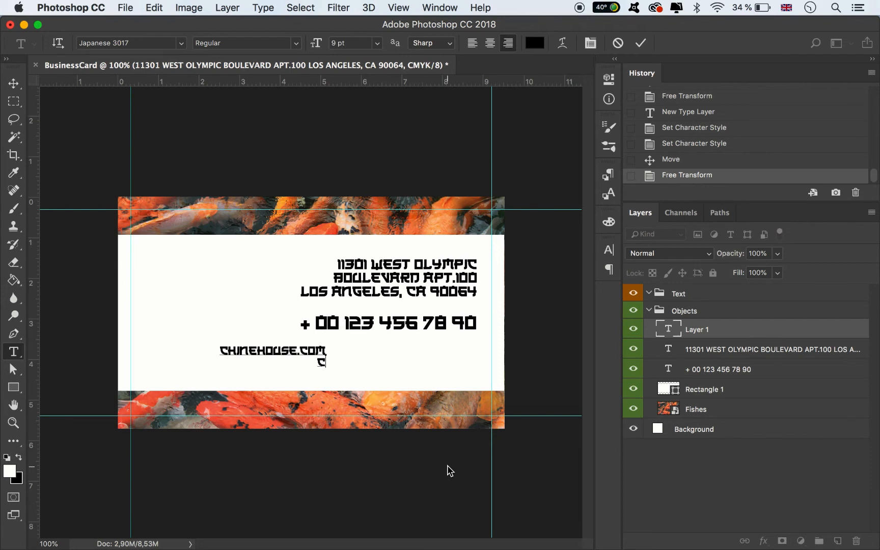
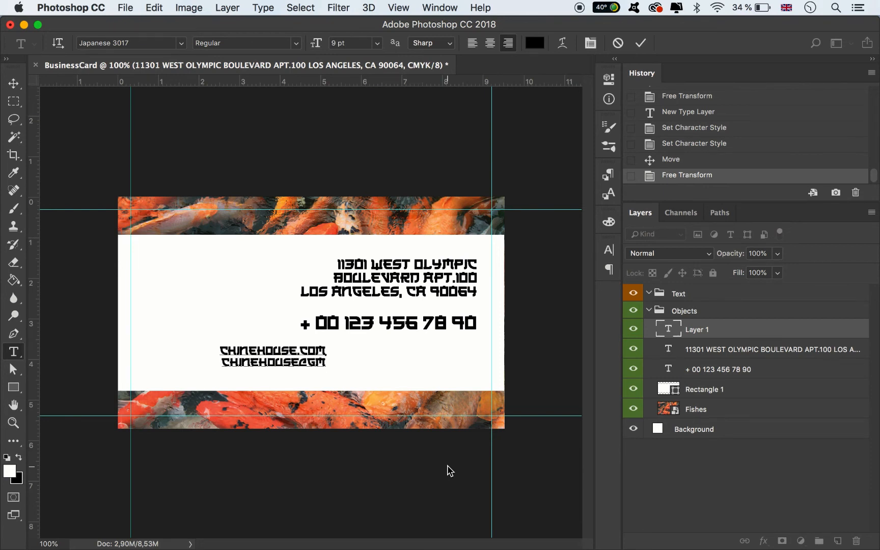
Set the whole website and e-mail text block to the Caviar Dreams Bold font and commit it
key("ctrl+a")
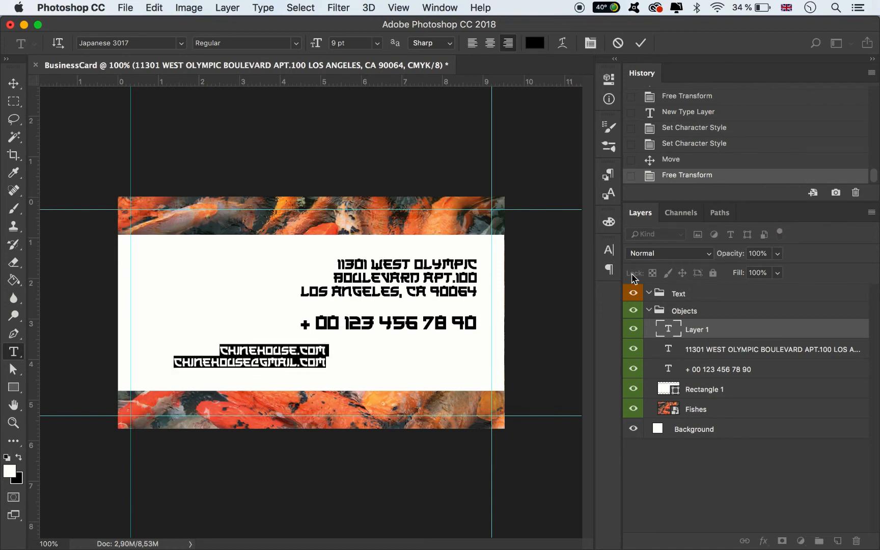
left_click(609, 250)
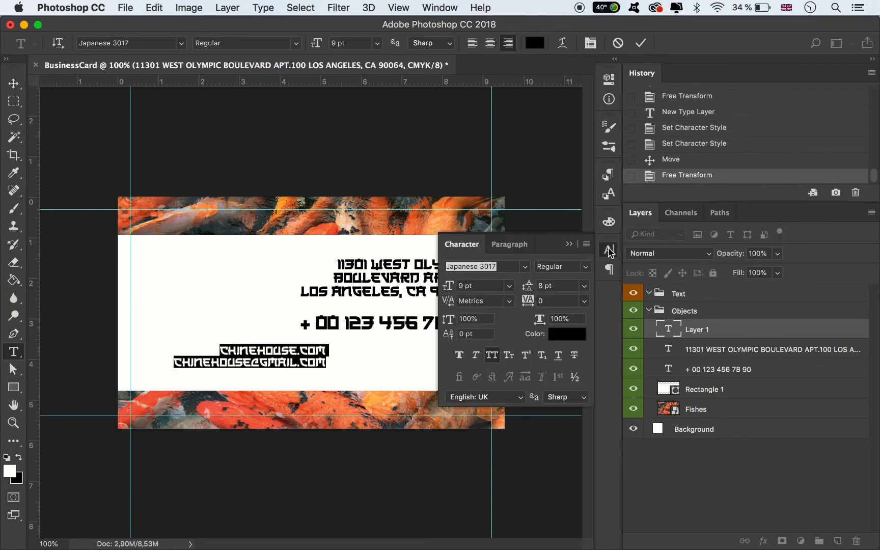
left_click(495, 268)
key("shift+alt+Left")
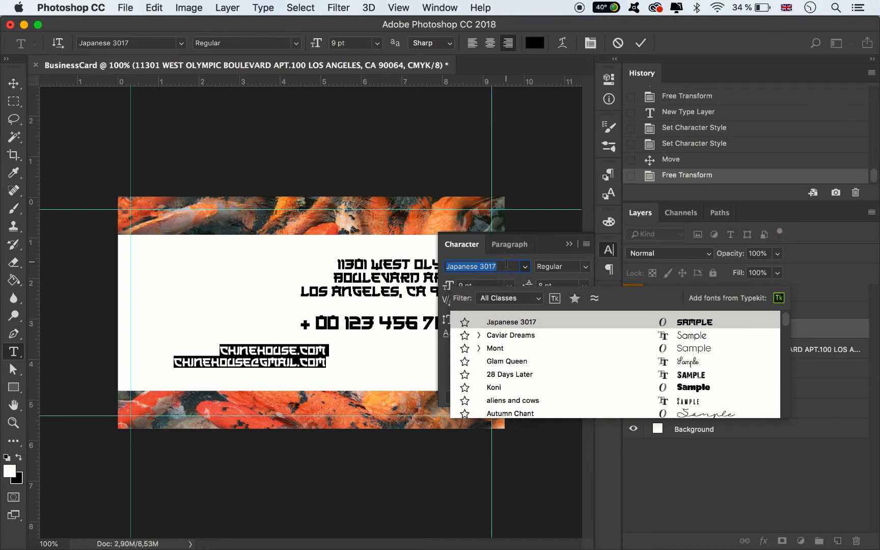
type("cavia")
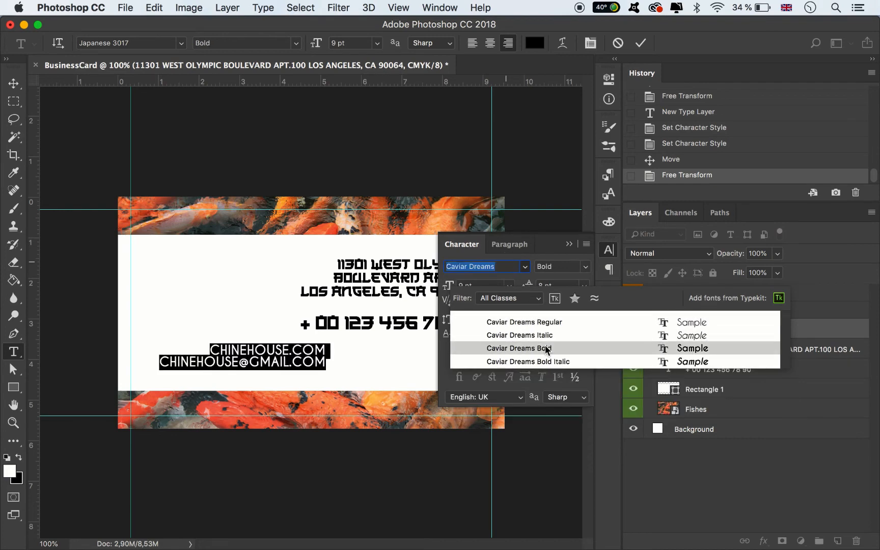
left_click(544, 346)
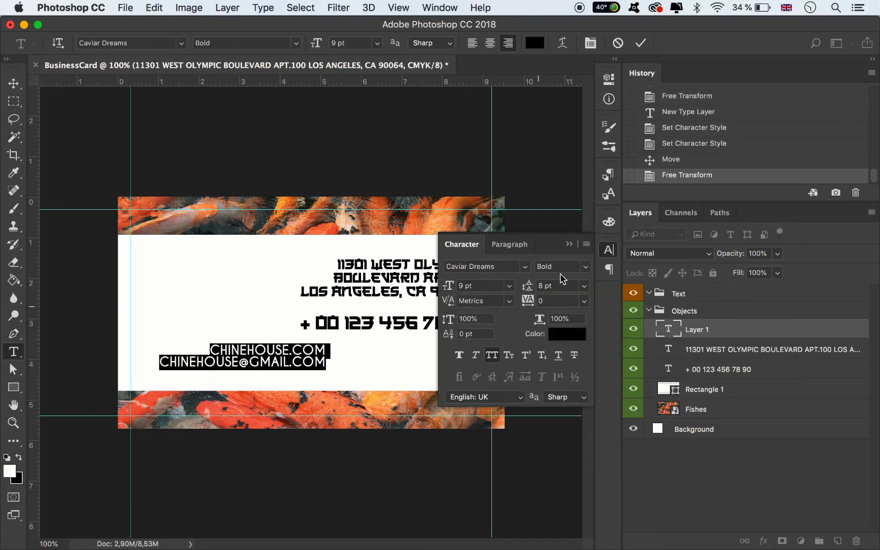
left_click(569, 244)
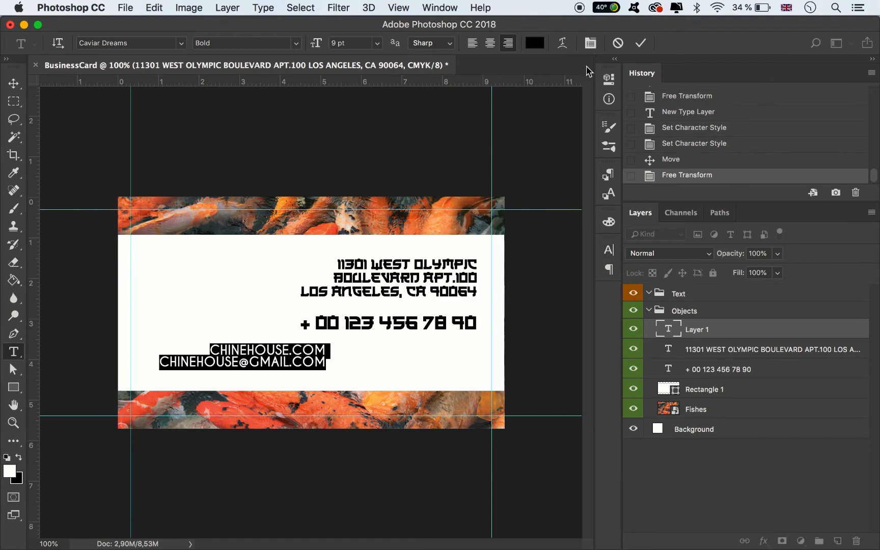
left_click(639, 44)
Scale the website and e-mail text to about 62% and line its right edge up with the phone number above
key("super+t")
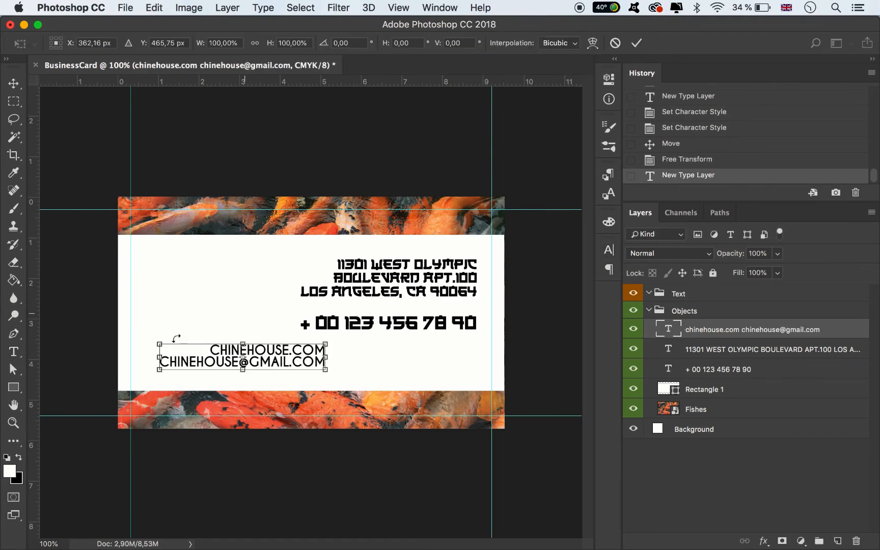
left_click_drag(158, 345, 230, 354)
left_click_drag(342, 358, 452, 361)
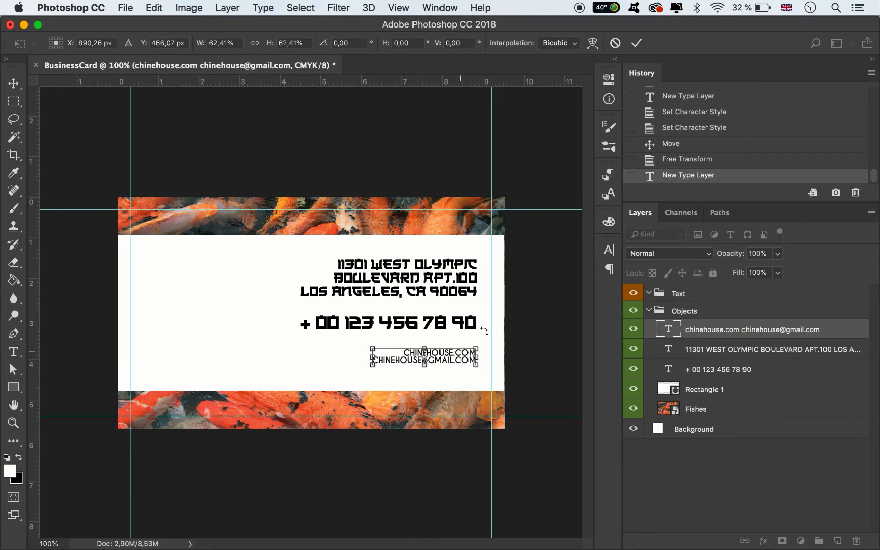
left_click(637, 43)
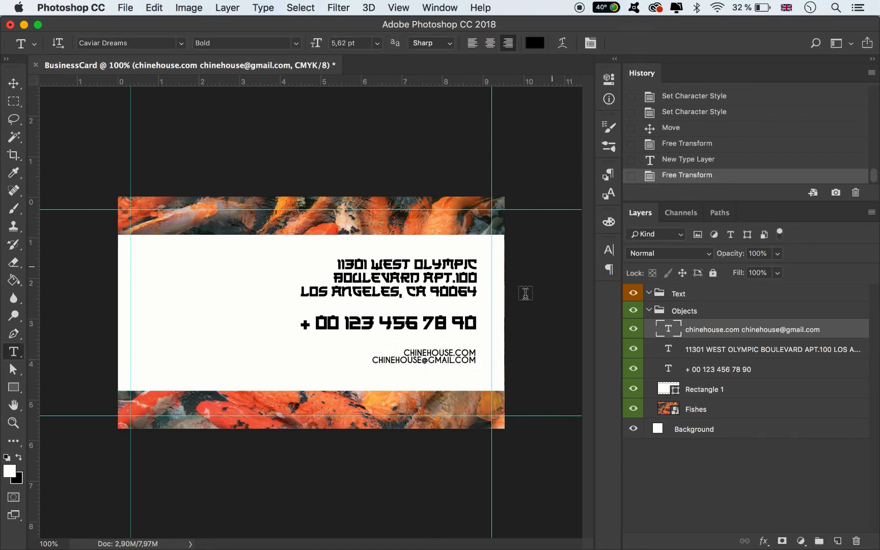
Adjust the vertical spacing by nudging the website block and phone number slightly down and the address slightly up
left_click(14, 84)
left_click_drag(423, 361, 423, 368)
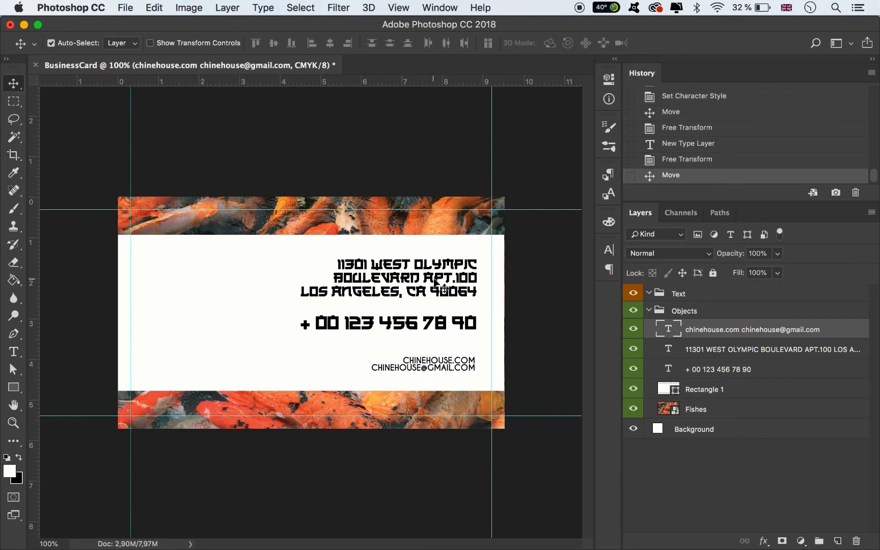
left_click(431, 279, "shift")
left_click_drag(432, 279, 432, 275)
left_click_drag(417, 329, 417, 330)
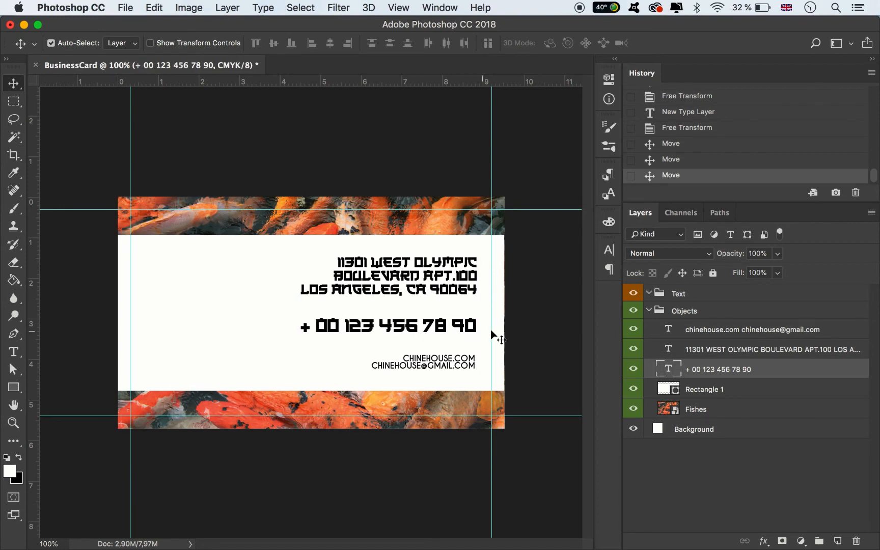
Enlarge the website and e-mail text to about 113%, nudge the phone number slightly up, and deselect all layers
left_click(433, 372)
key("ctrl+t")
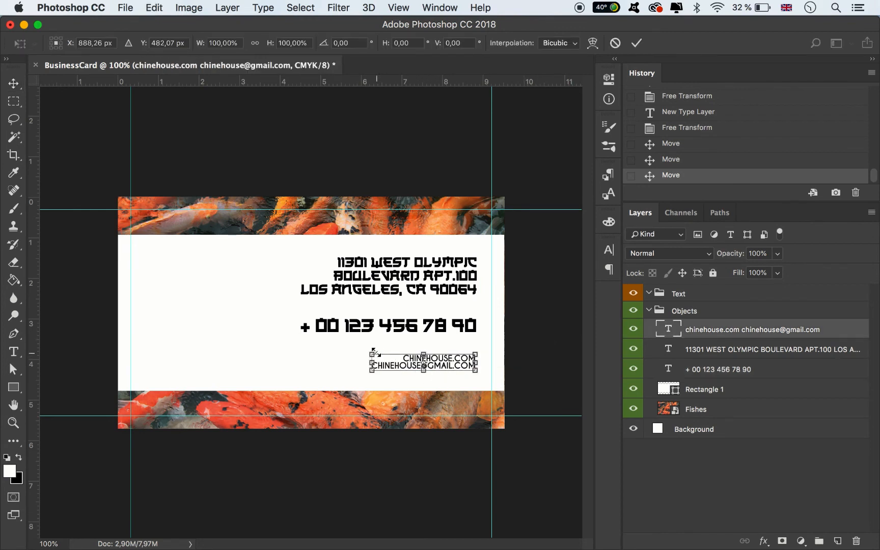
left_click_drag(372, 352, 358, 352)
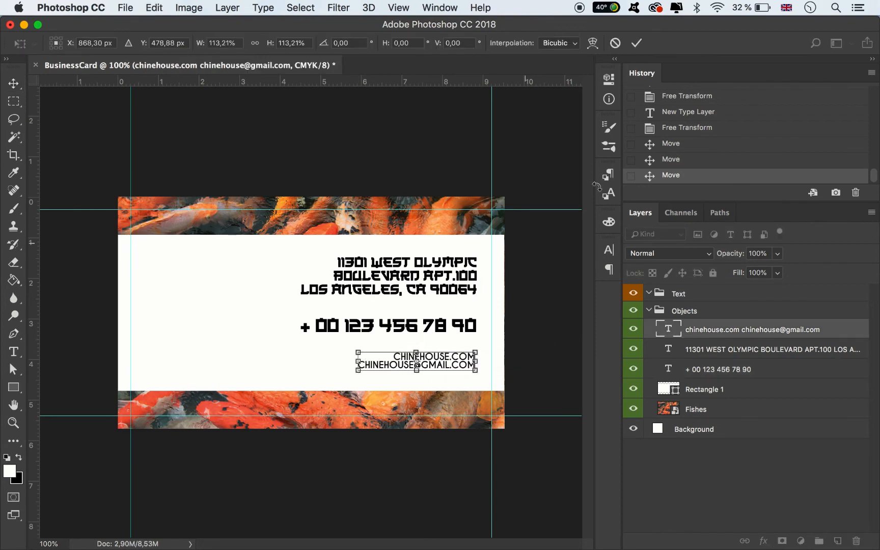
left_click(636, 43)
left_click_drag(419, 326, 411, 325)
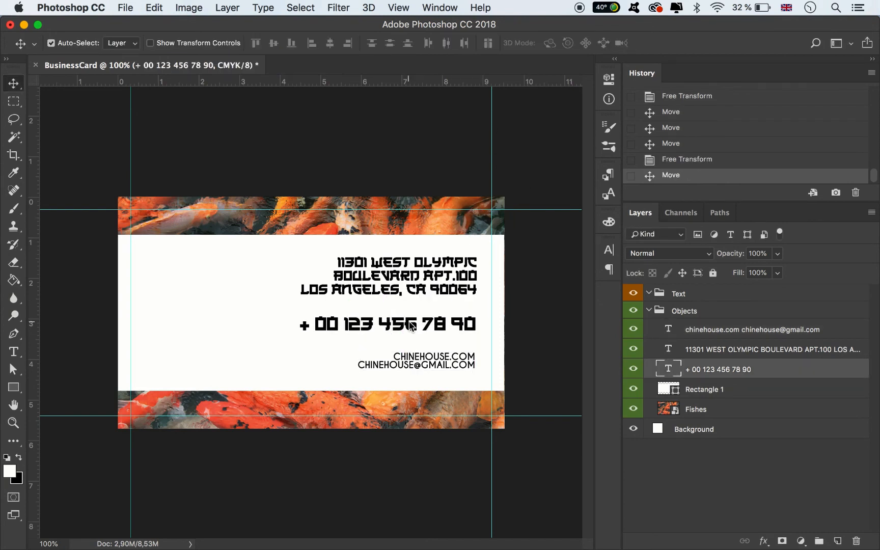
left_click(553, 331)
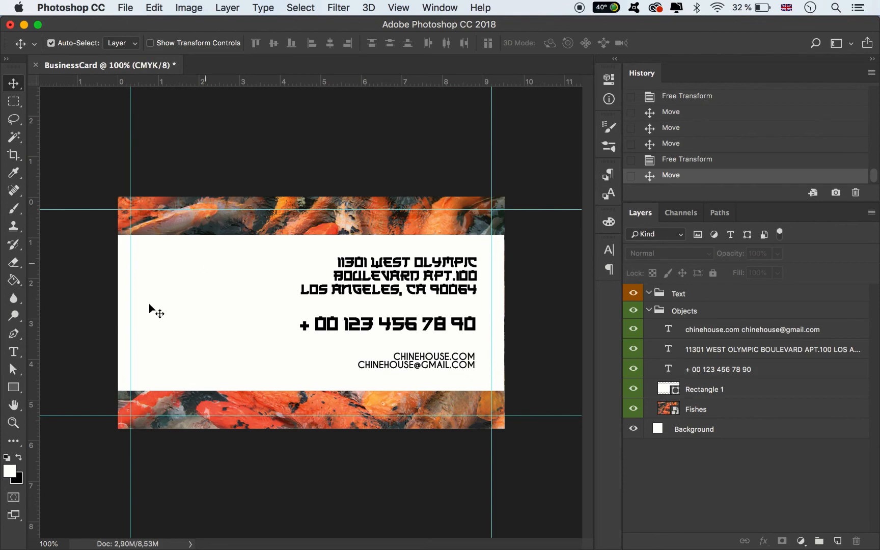
Place Wok.png from the BusinessCard folder in Finder onto the card at its default size
left_click(135, 531)
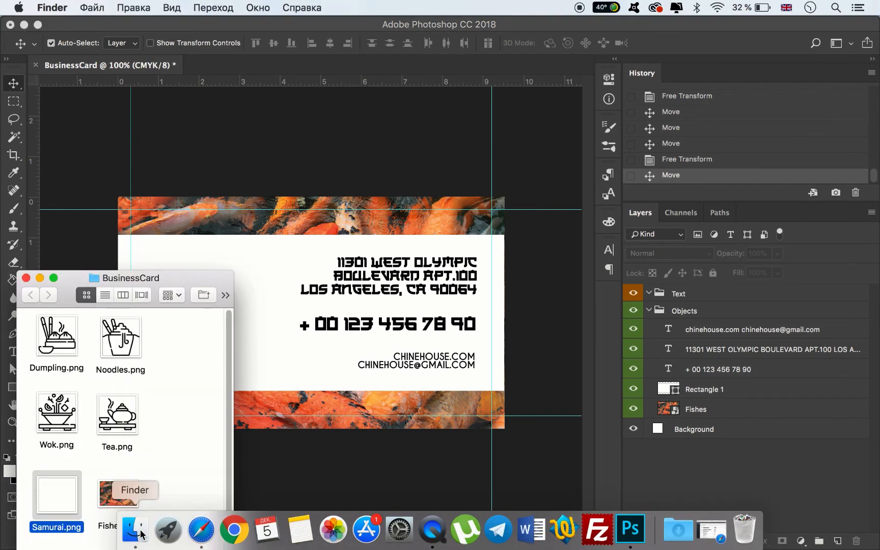
left_click_drag(56, 413, 262, 276)
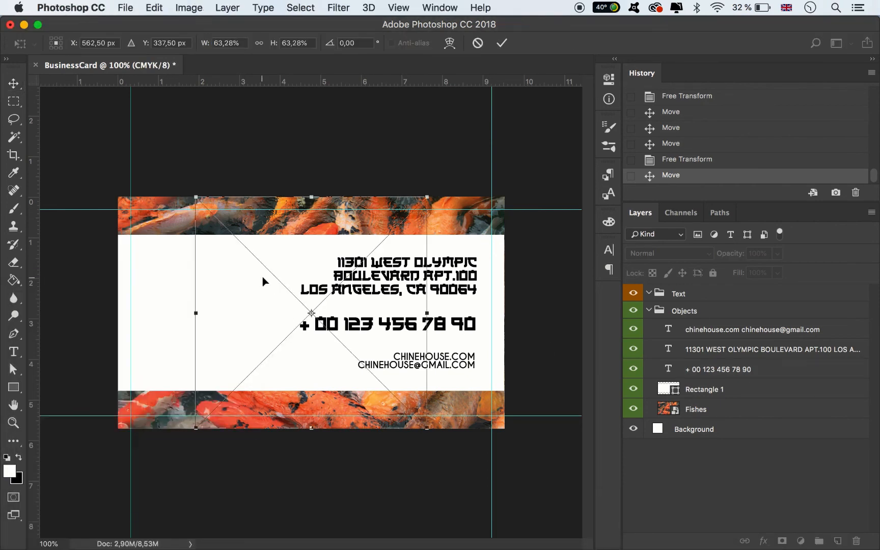
left_click(504, 43)
Place Noodles.png from the BusinessCard folder in Finder onto the card as another layer
left_click(133, 530)
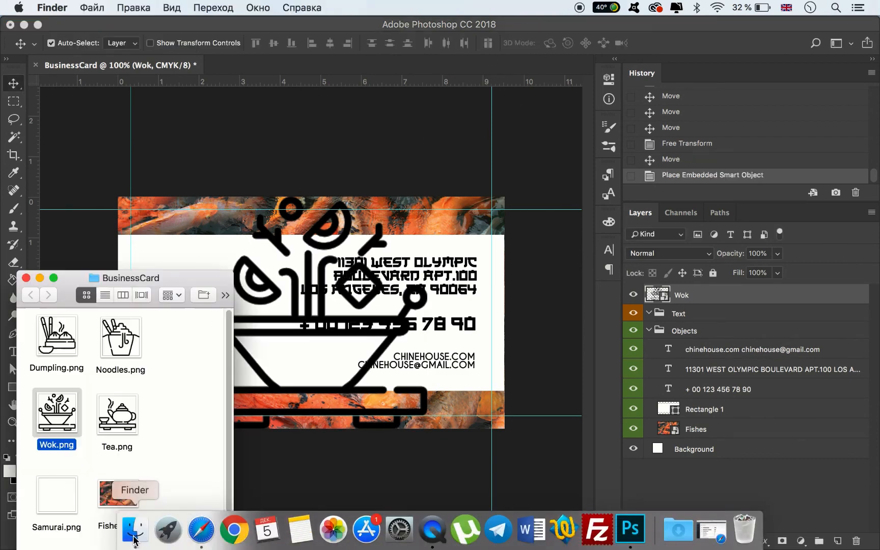
left_click_drag(120, 336, 331, 298)
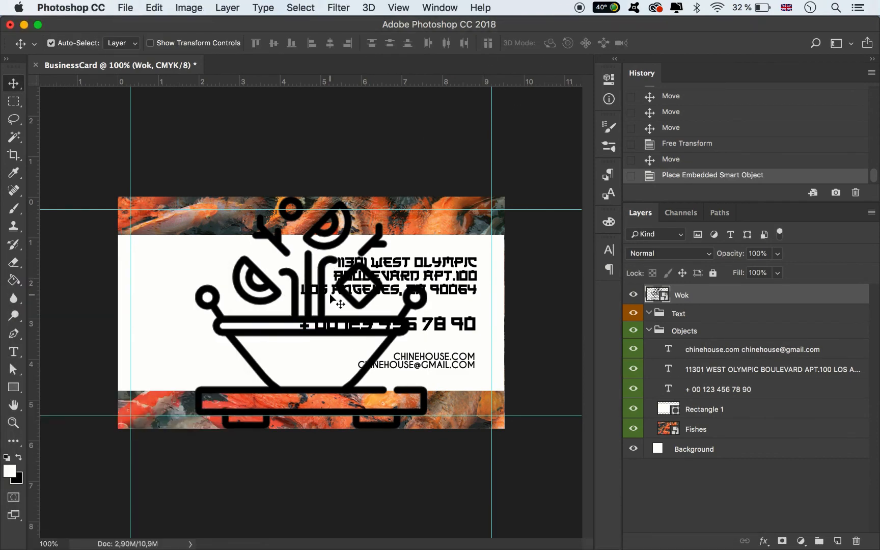
left_click(133, 541)
left_click_drag(57, 412, 355, 330)
left_click(502, 43)
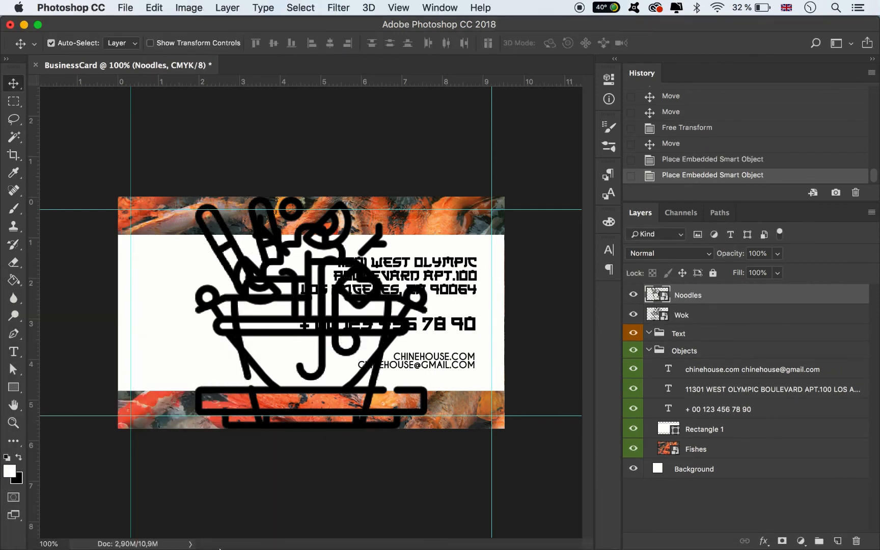
mouse_move(201, 541)
left_click(137, 540)
left_click_drag(64, 339, 297, 336)
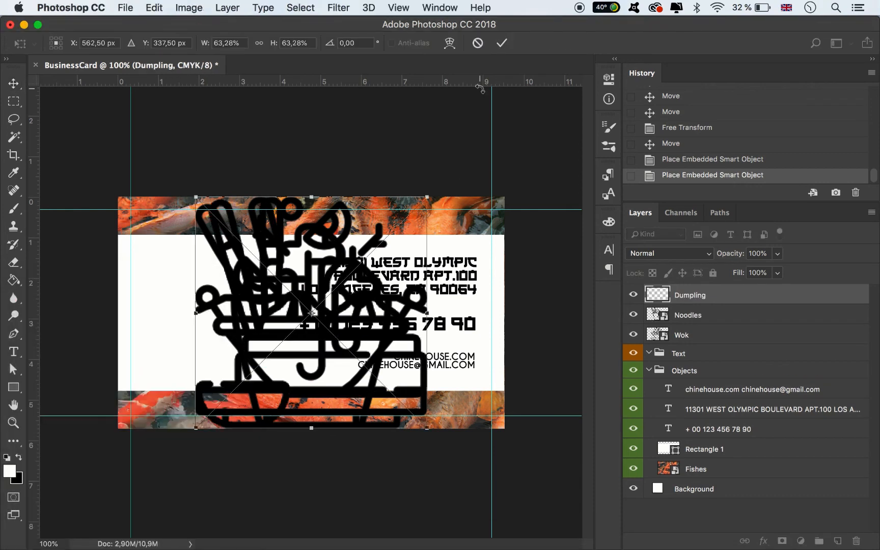
left_click(477, 43)
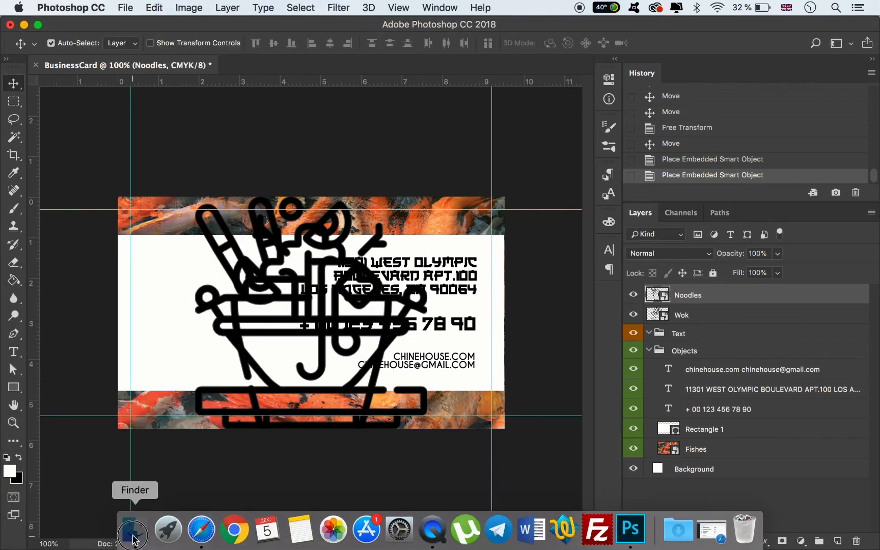
left_click(133, 539)
left_click_drag(57, 346, 341, 337)
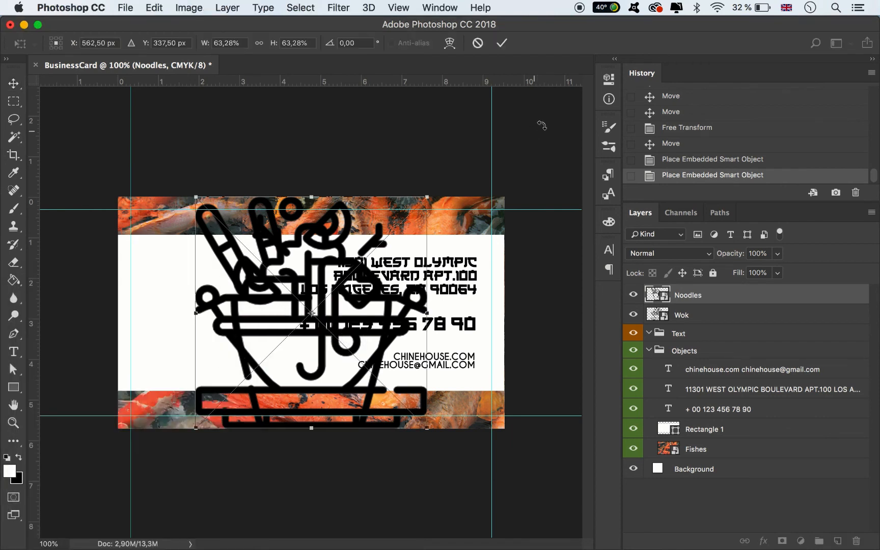
left_click(502, 43)
key("BackSpace")
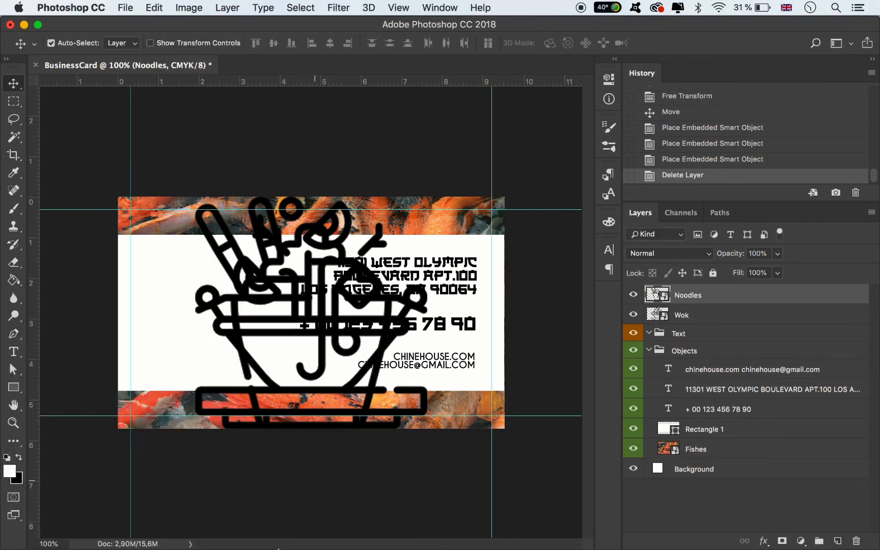
Place Dumpling.png from the BusinessCard folder in Finder onto the card at its default size
mouse_move(265, 541)
left_click(135, 529)
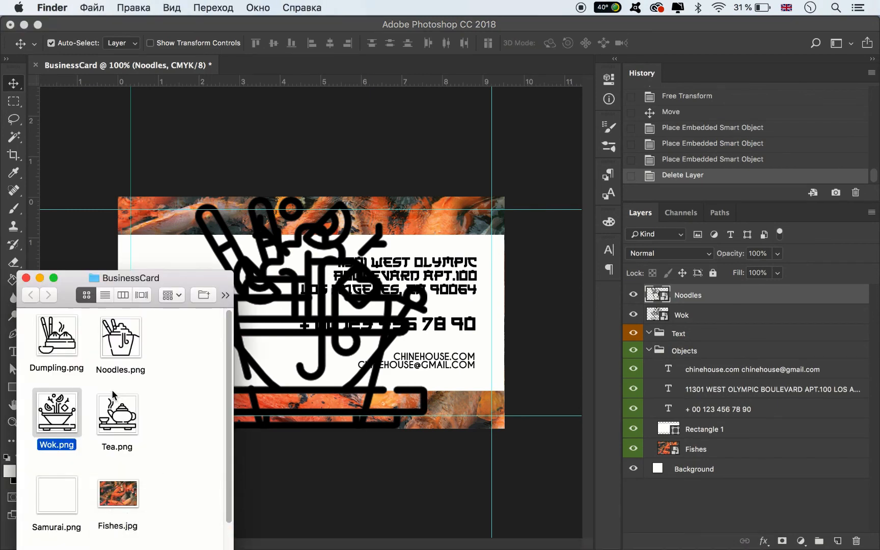
left_click_drag(63, 356, 336, 344)
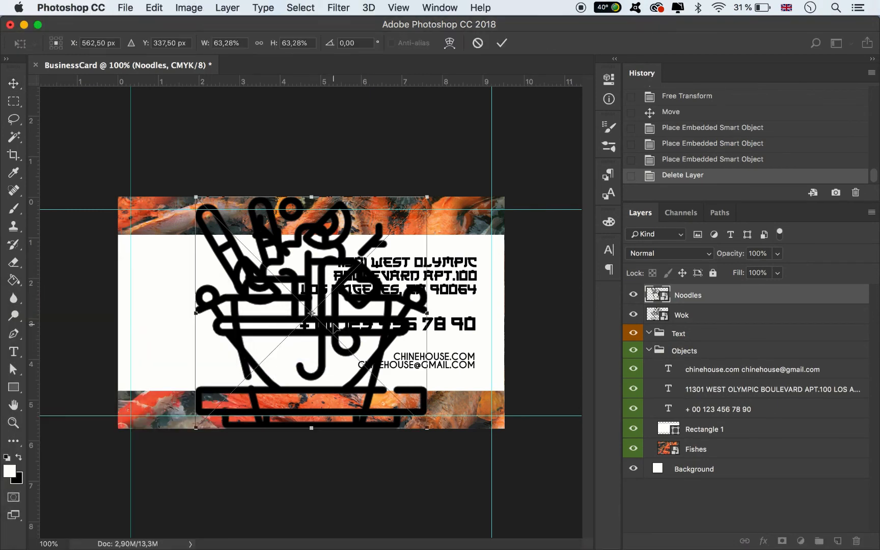
left_click(503, 44)
Place Tea.png from the BusinessCard folder in Finder onto the card at its default size
mouse_move(198, 528)
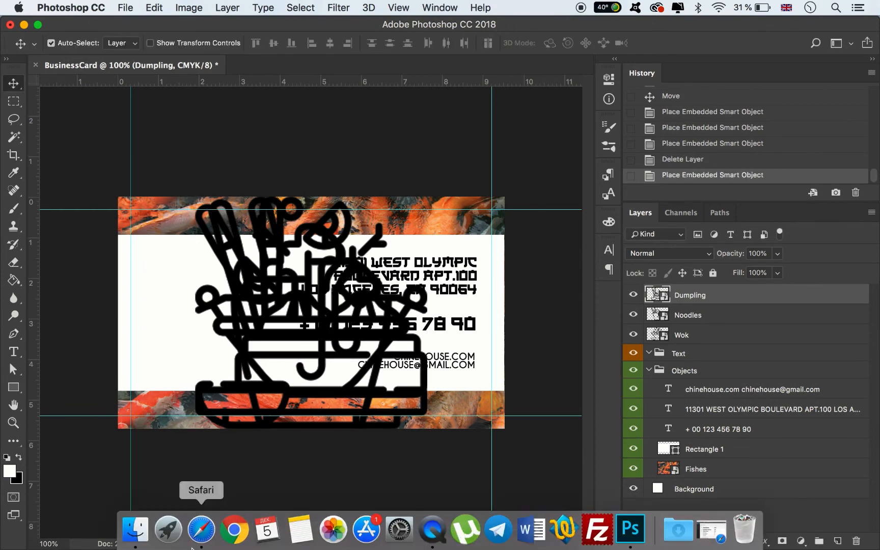
left_click(132, 528)
left_click_drag(117, 414, 311, 367)
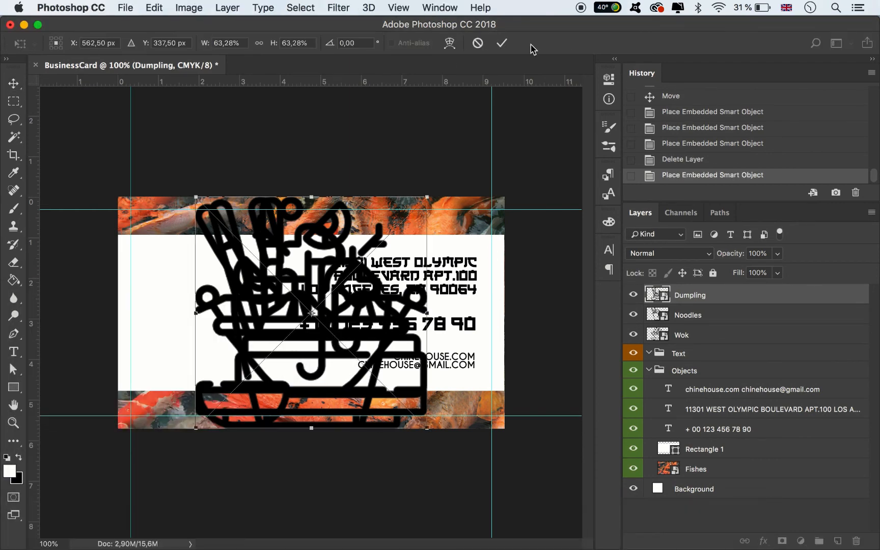
left_click(502, 43)
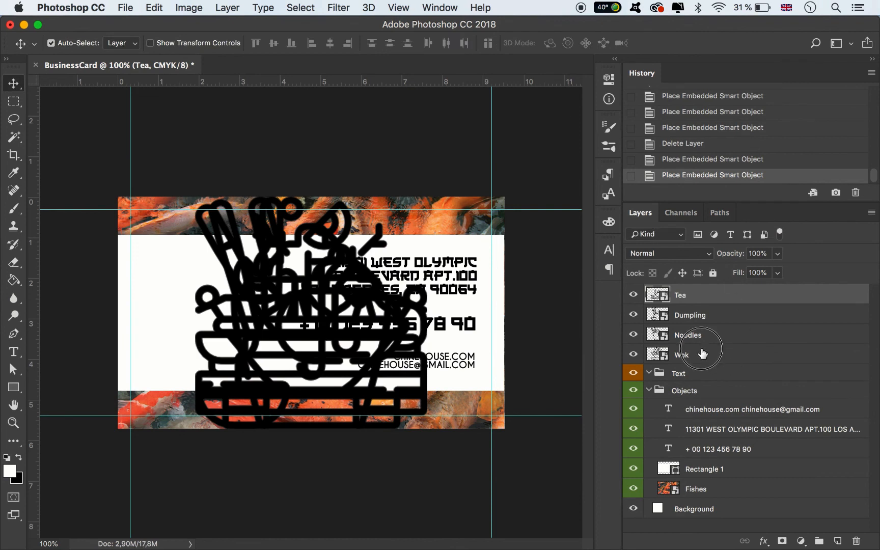
Scale the Tea, Dumpling, Noodles and Wok layers down together proportionally to about 1 cm wide, inside the white area
left_click(702, 353, "shift")
key("super+t")
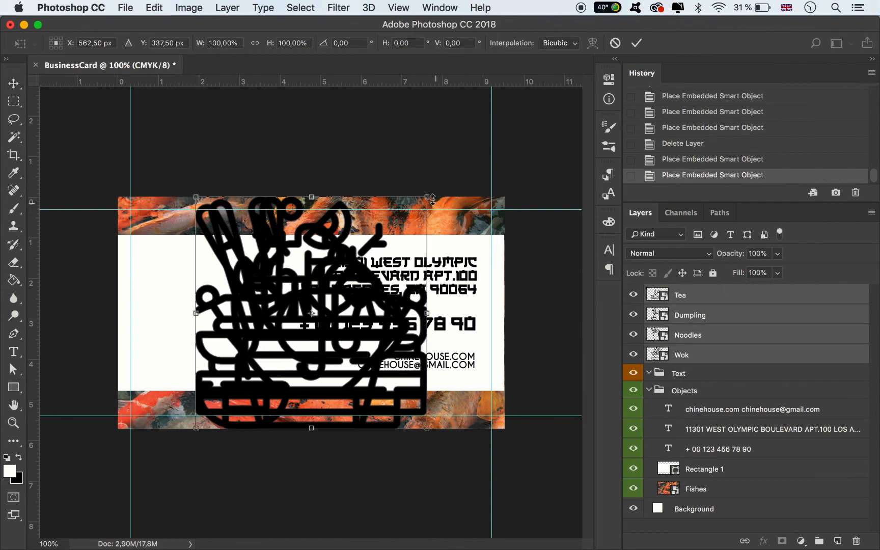
left_click_drag(430, 198, 336, 288)
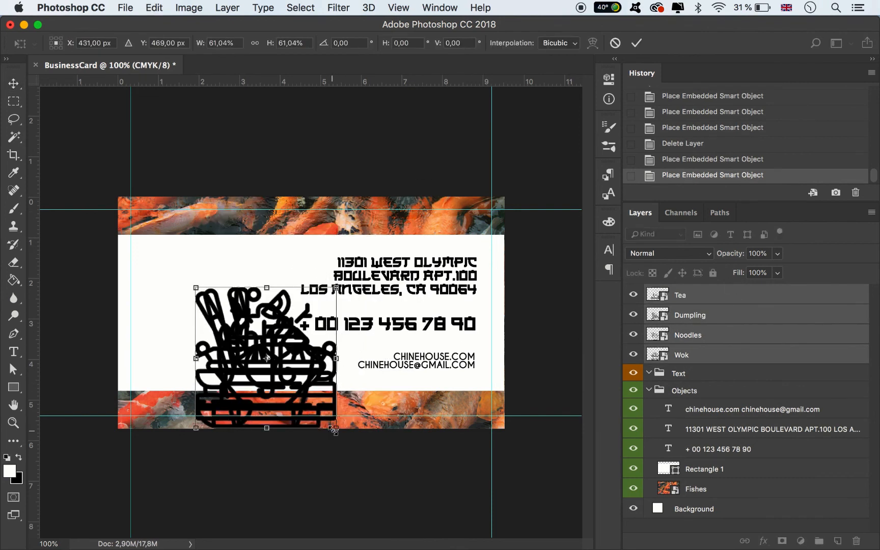
left_click_drag(334, 430, 242, 334)
key("super+equal")
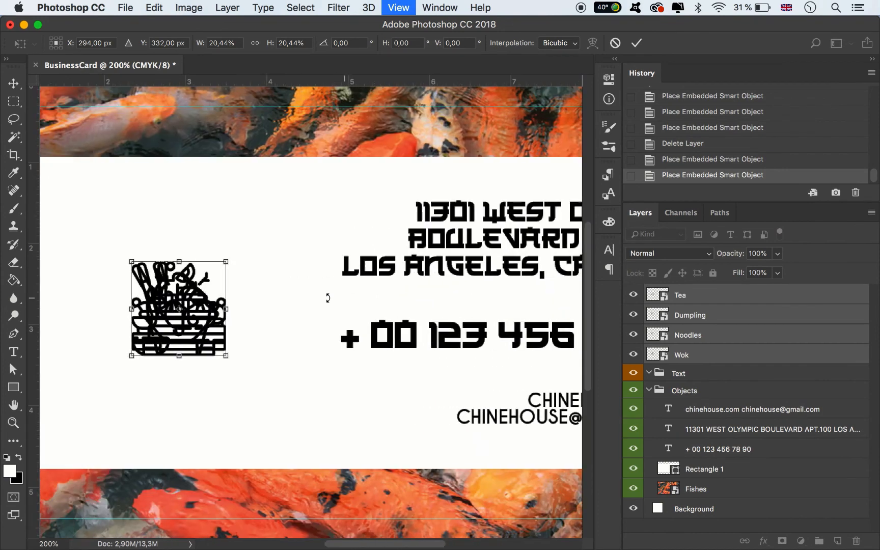
left_click_drag(355, 359, 344, 347)
left_click(635, 43)
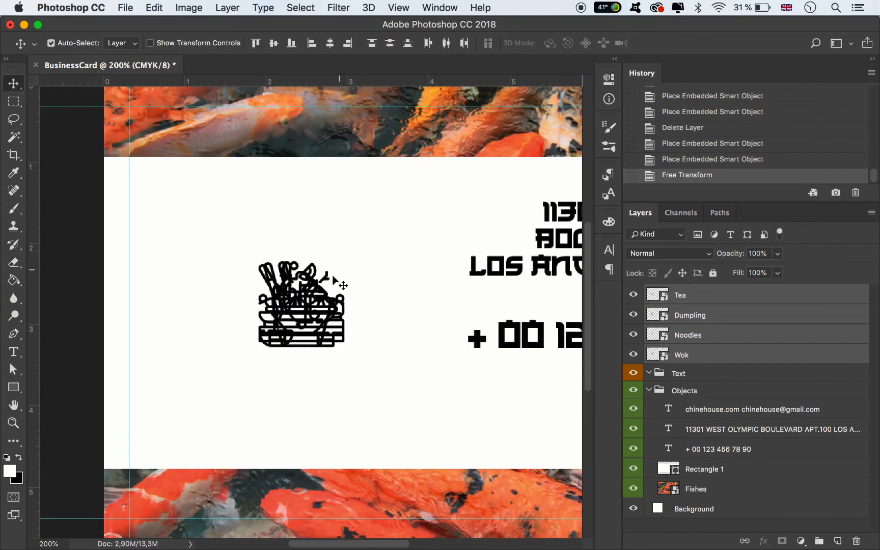
Move the icon stack to the white area's upper-left, shift the teapot icon down and right, and undo the accidental white rectangle move
left_click_drag(312, 305, 218, 247)
left_click(293, 359)
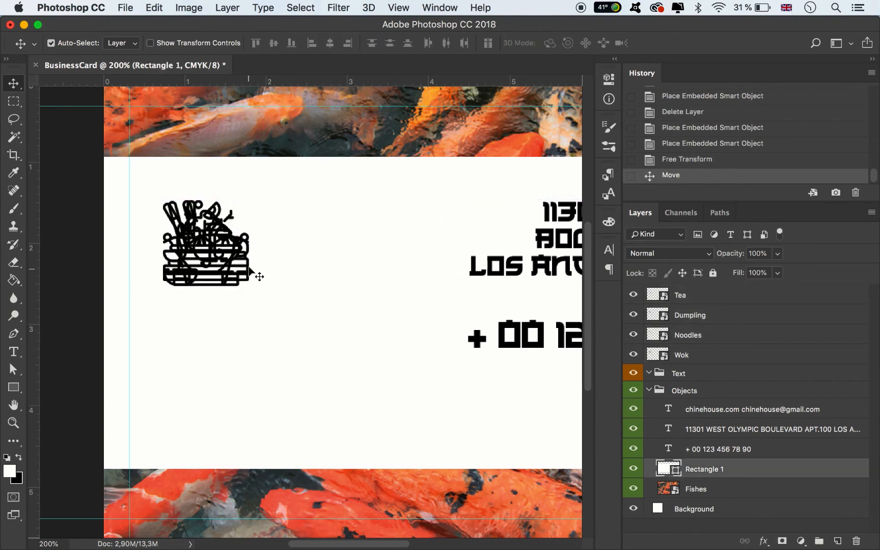
left_click_drag(259, 272, 412, 417)
left_click_drag(218, 283, 227, 376)
key("super+z")
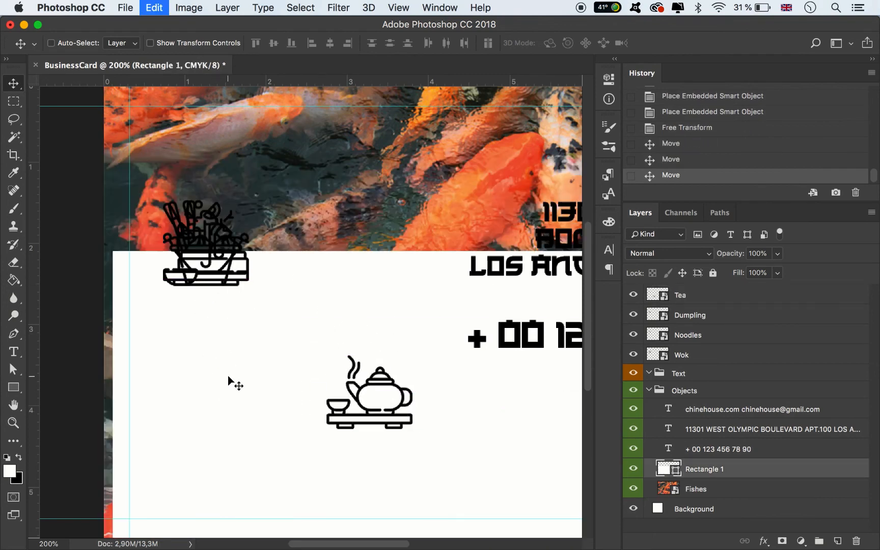
Move the dumpling icon right, above the teapot, and the wok icon straight down about 1.76 cm, level with the teapot
left_click_drag(228, 280, 387, 279)
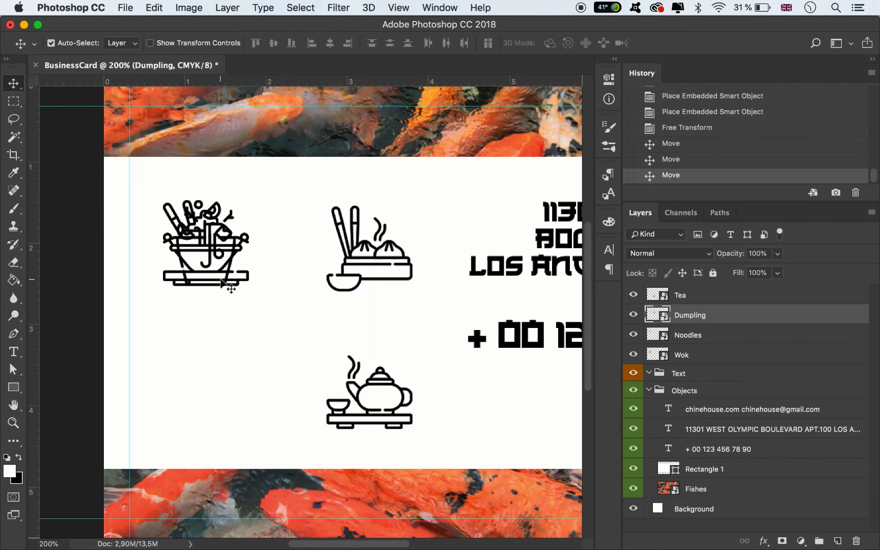
left_click_drag(224, 282, 224, 427)
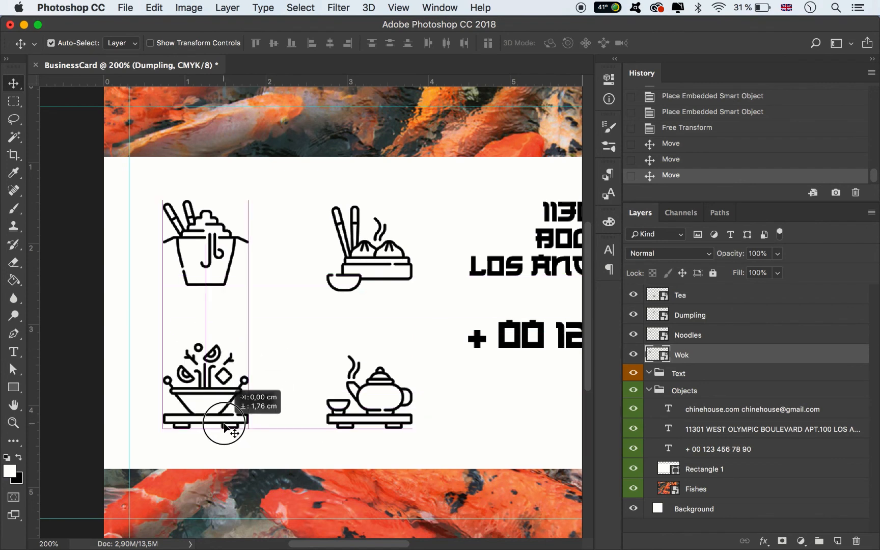
left_click_drag(224, 423, 223, 421)
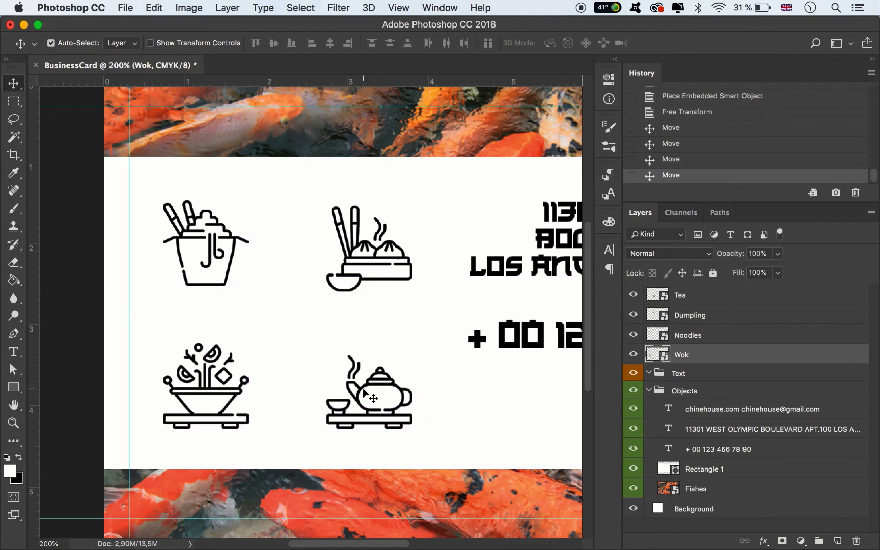
Shift the teapot and dumpling icons together slightly left to narrow the gap between the two icon columns
left_click(373, 397)
left_click(360, 279, "shift")
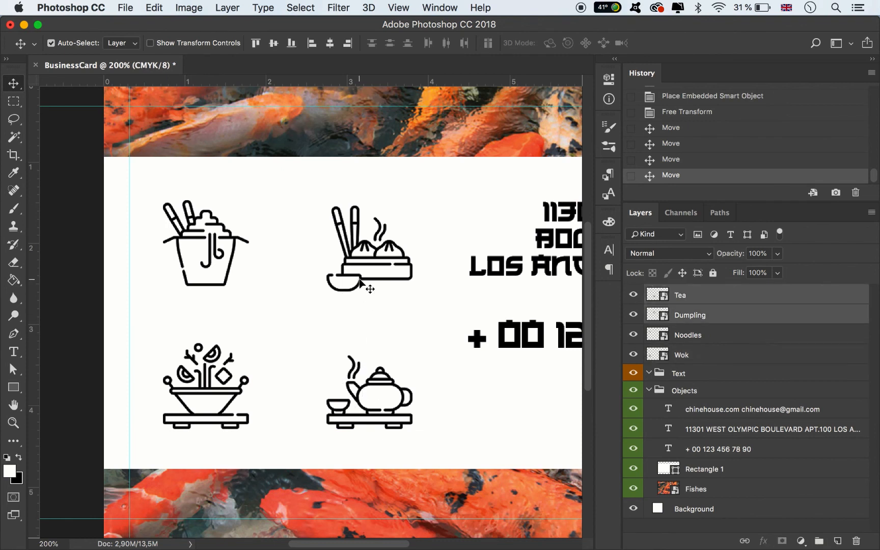
left_click_drag(360, 280, 343, 283)
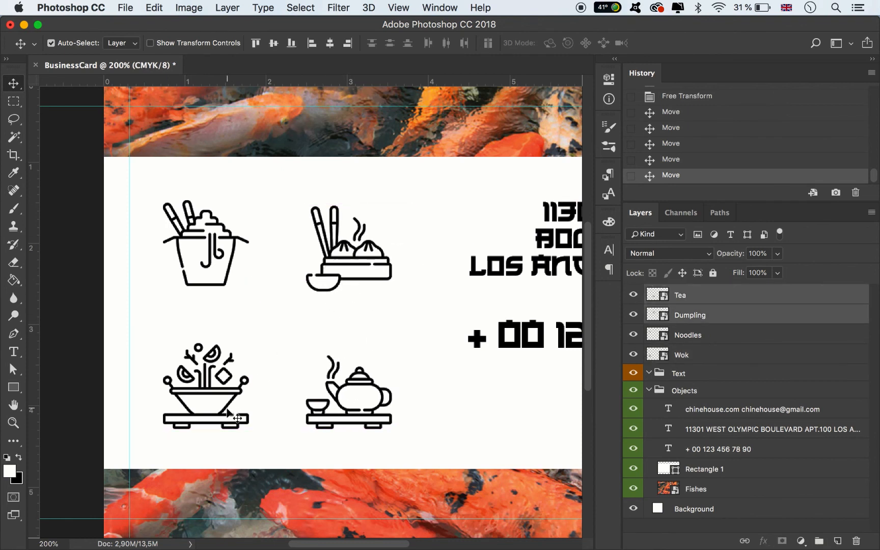
Move the teapot and wok icons together slightly up to tighten the gap between the two icon rows
left_click(673, 352)
left_click(686, 300, "shift")
key("super+minus")
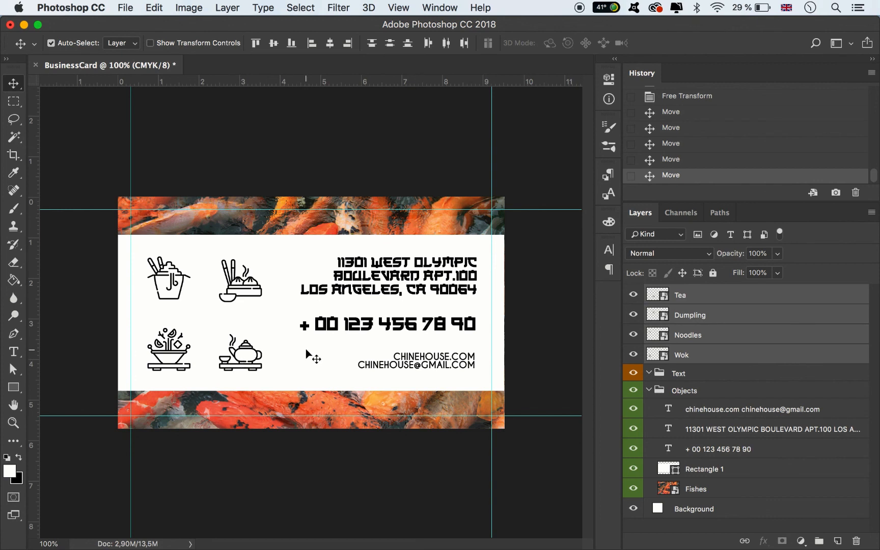
left_click(269, 363)
left_click(252, 363)
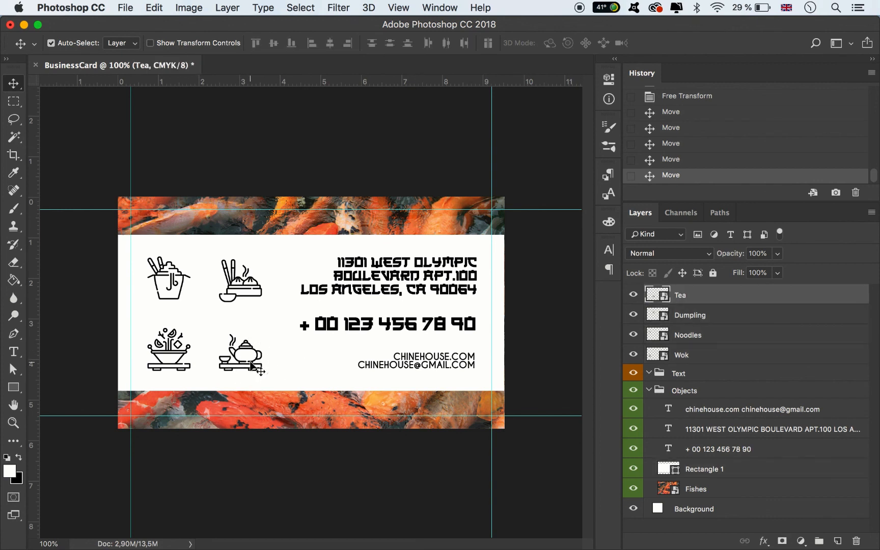
left_click(178, 366, "shift")
left_click_drag(178, 367, 176, 358)
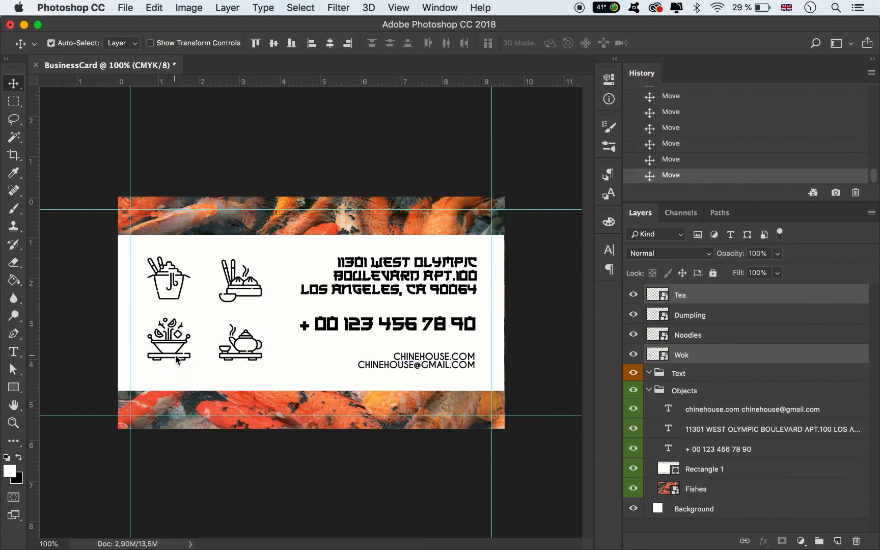
Select all four icon layers and move them together slightly down to centre the icon grid vertically in the white area
left_click(696, 355)
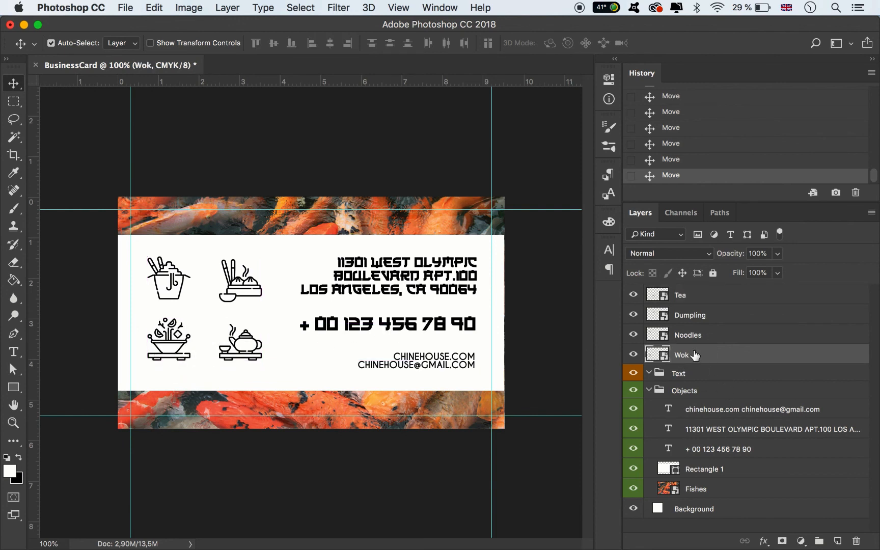
left_click(696, 295, "shift")
left_click_drag(256, 300, 257, 305)
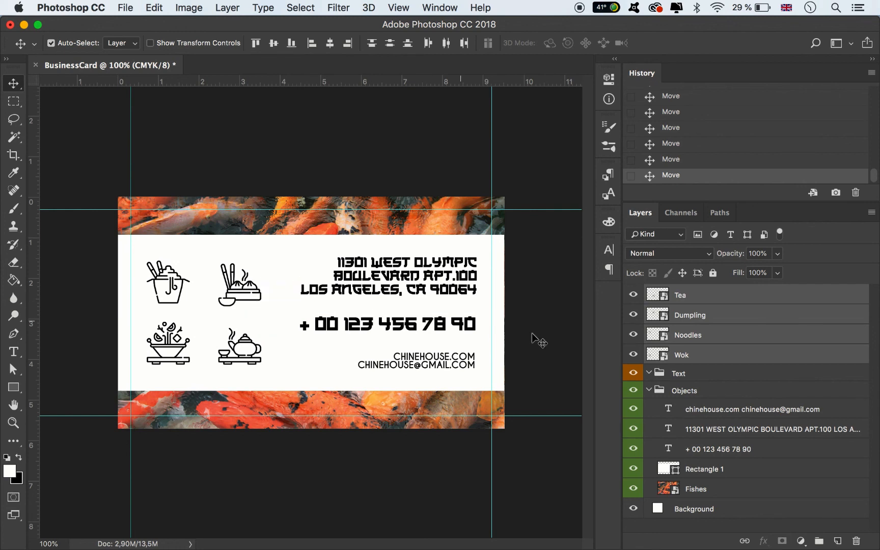
Move the four icon layers into the Objects group above Rectangle 1, and the three contact text layers into the Text group
left_click_drag(691, 368, 636, 297)
left_click(702, 410)
left_click(702, 448, "shift")
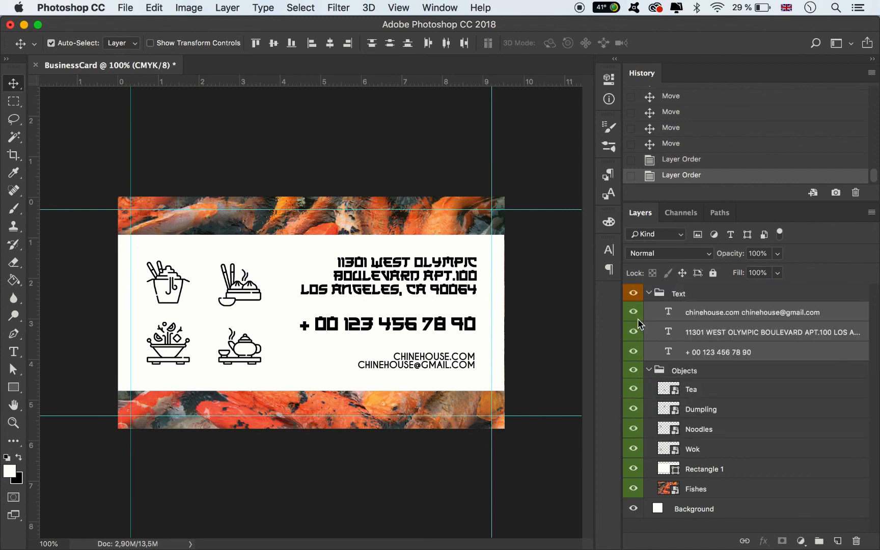
Give the three contact text layers an orange colour label, collapse the Text and Objects groups, and deselect all layers
right_click(638, 323)
left_click(668, 382)
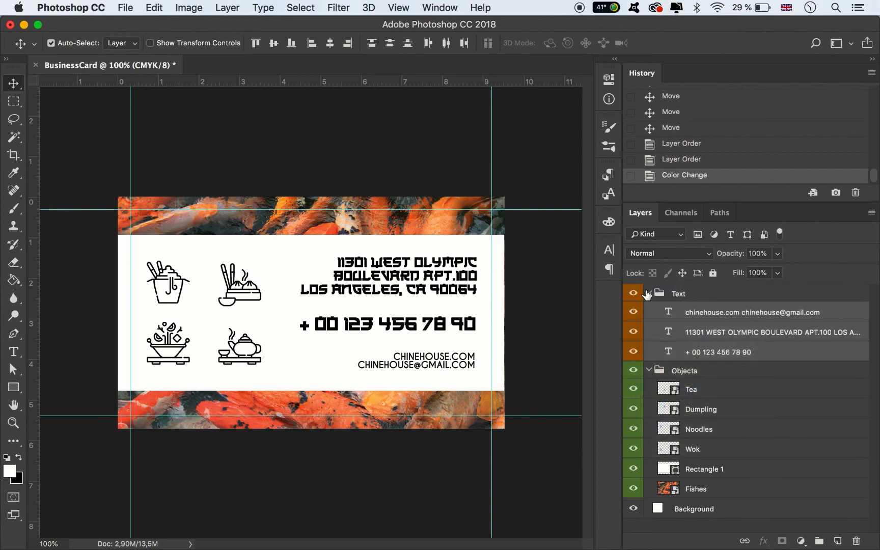
left_click(647, 294)
left_click(648, 311)
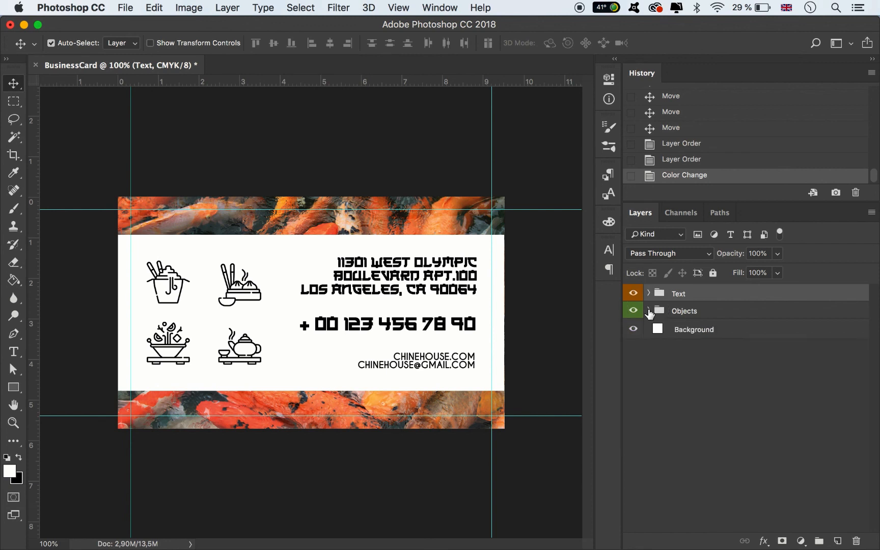
left_click(393, 182)
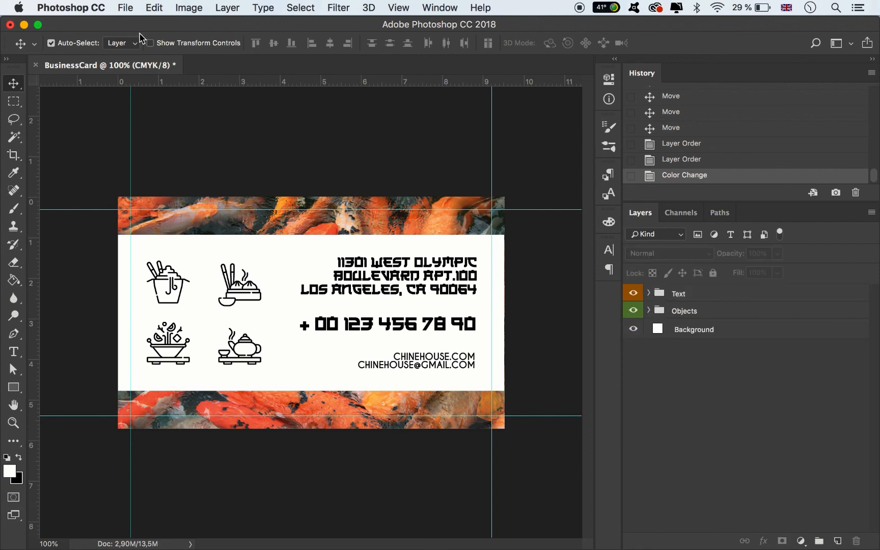
Export the card back with Save for Web as PNG-24 named BusinessCard_Back.png in the BusinessCard folder, and hide the guides
left_click(128, 11)
mouse_move(260, 183)
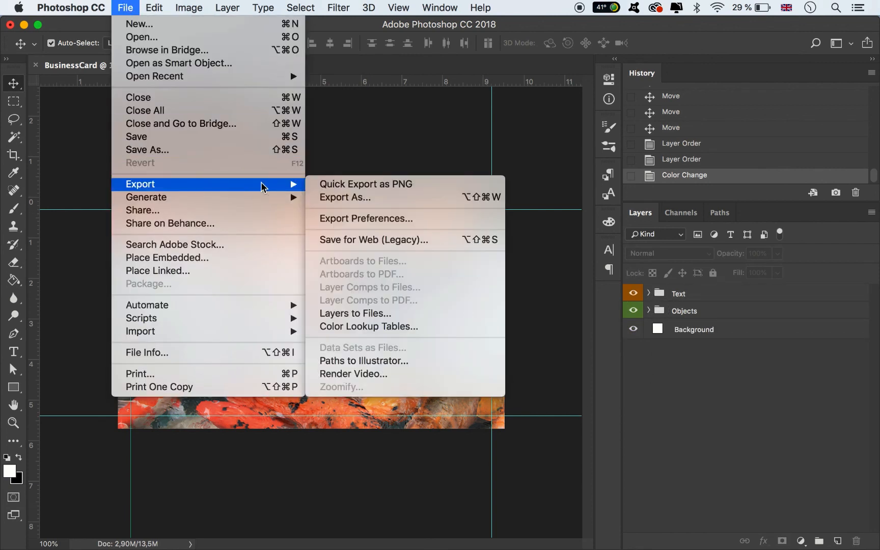
left_click(338, 238)
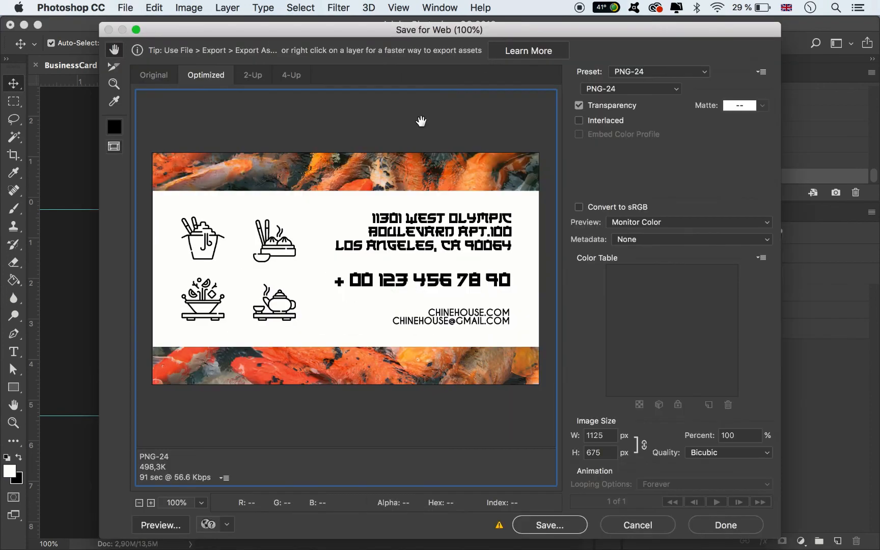
left_click(568, 526)
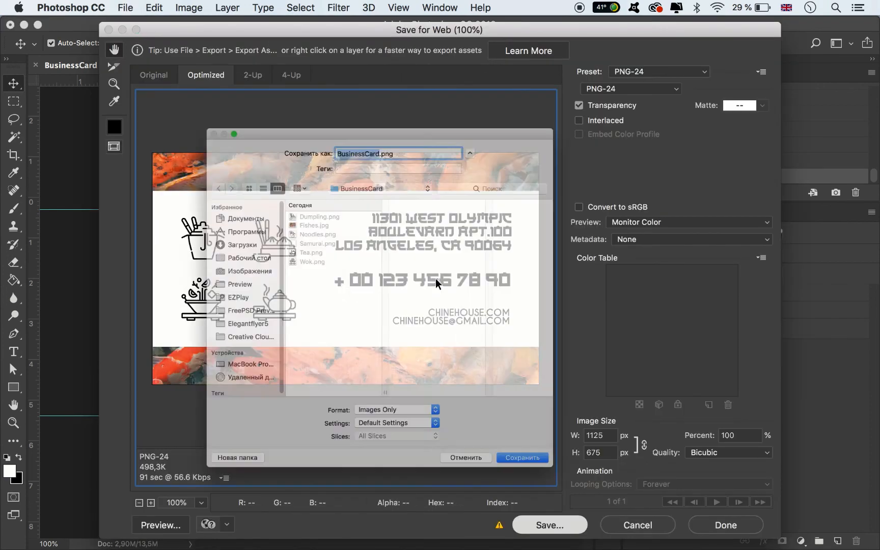
key("Right")
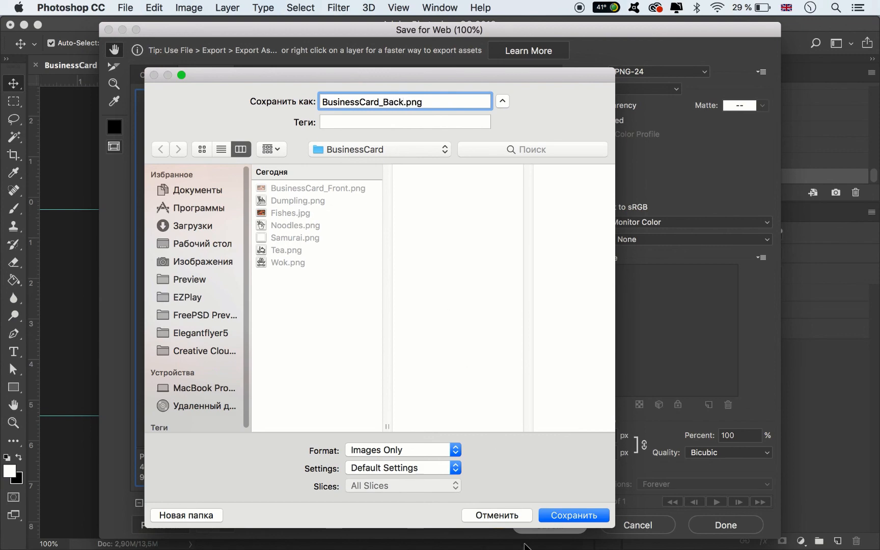
left_click(569, 515)
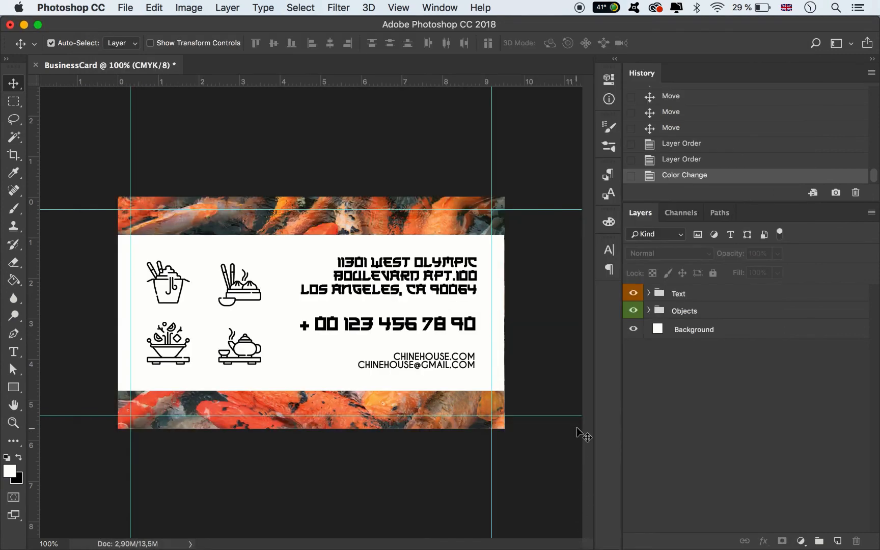
key("super+semicolon")
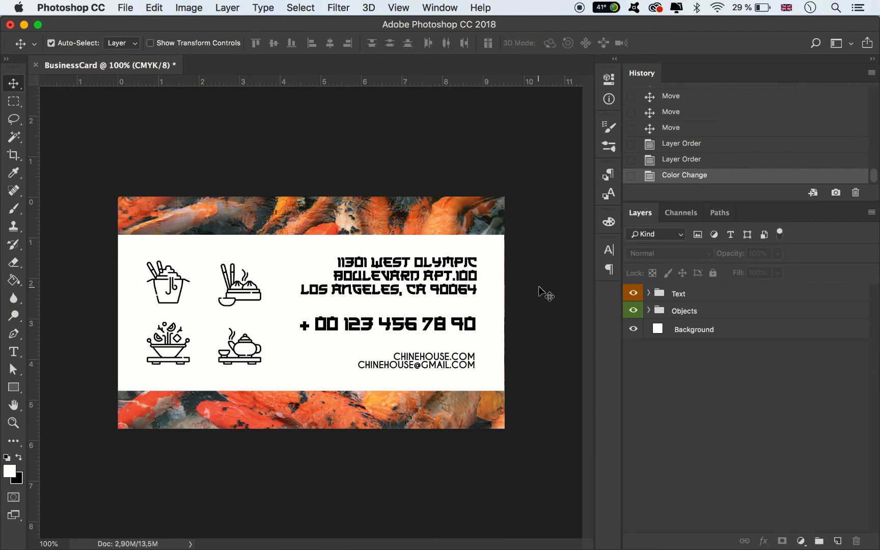